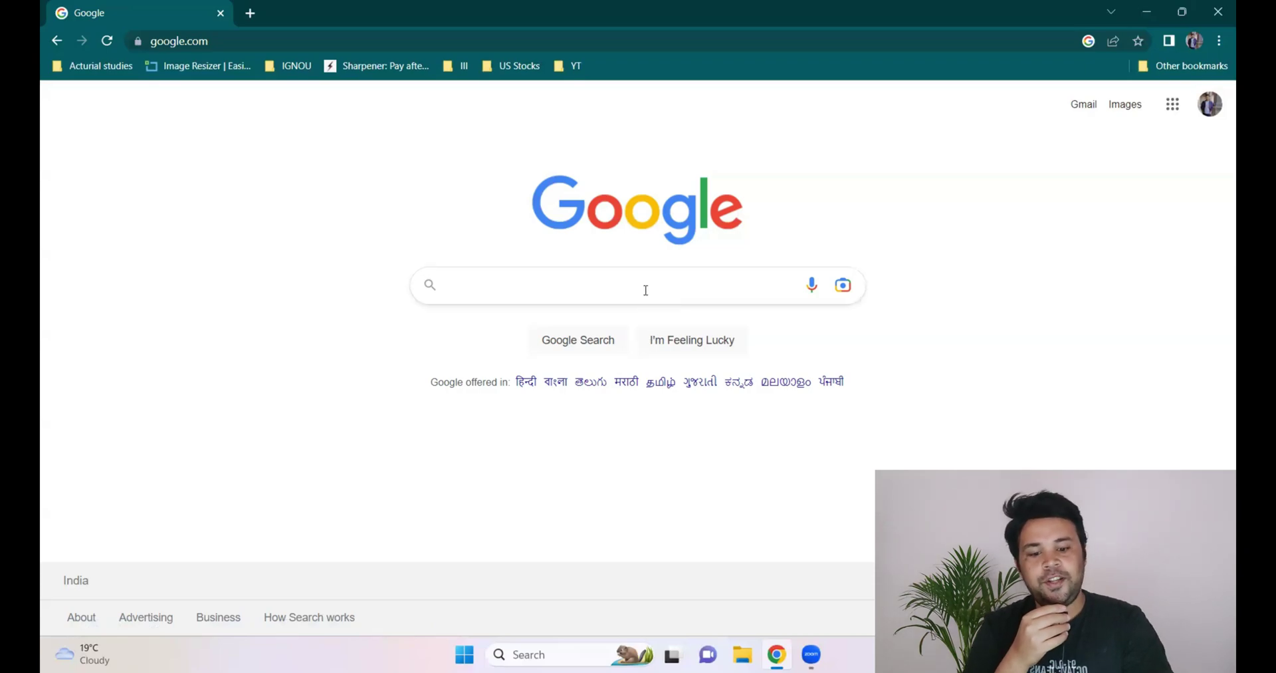
# Search for 'gamma app' and reach Gamma's All decks dashboard.
pyautogui.write('gamma app')
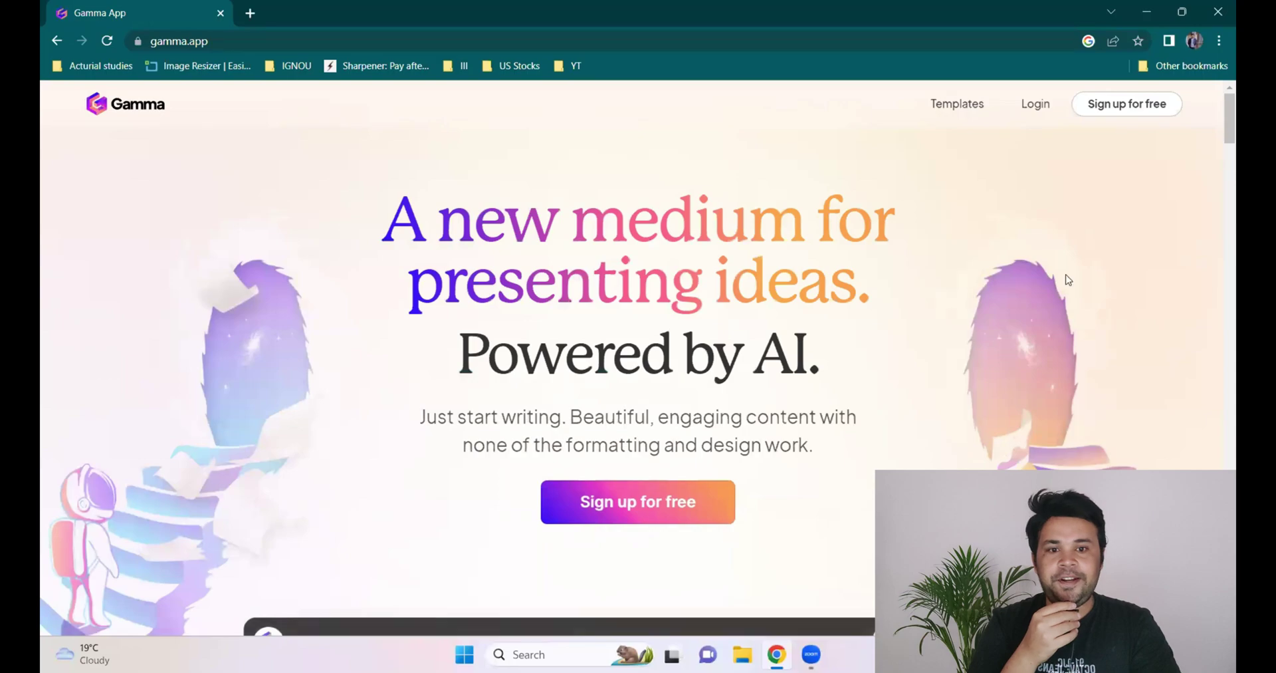
pyautogui.click(1124, 103)
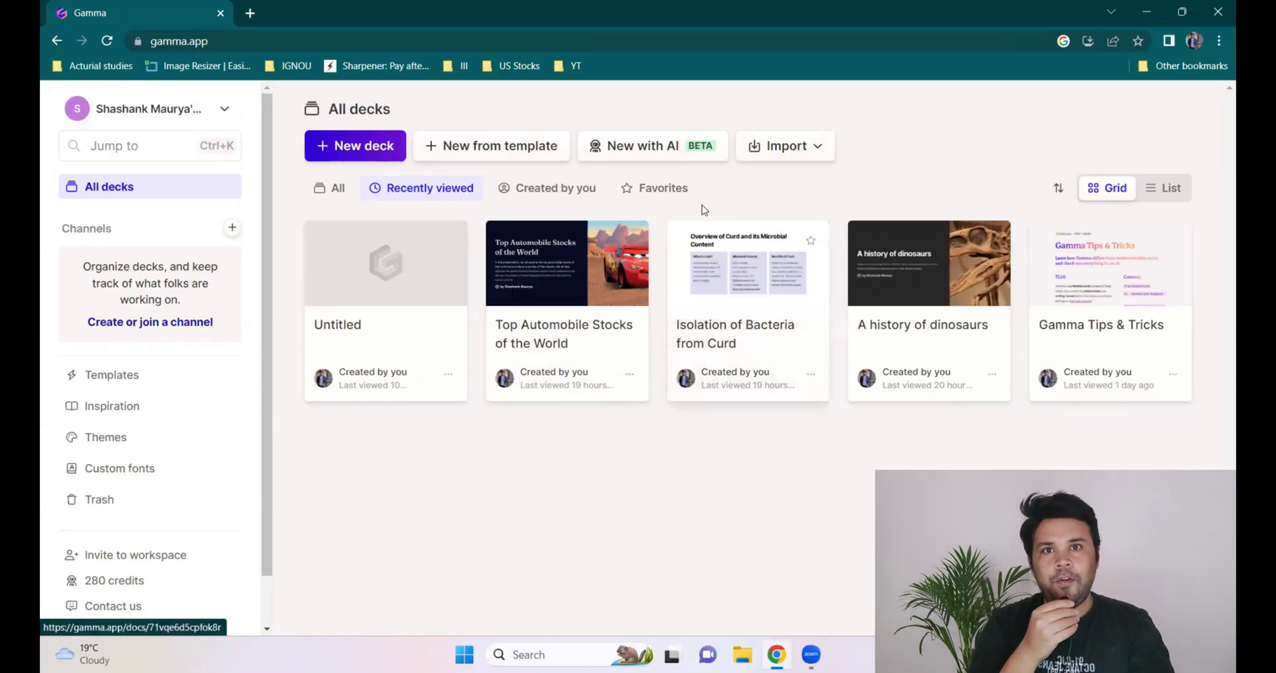
# Start a new deck with AI and choose the Presentation format.
pyautogui.click(651, 150)
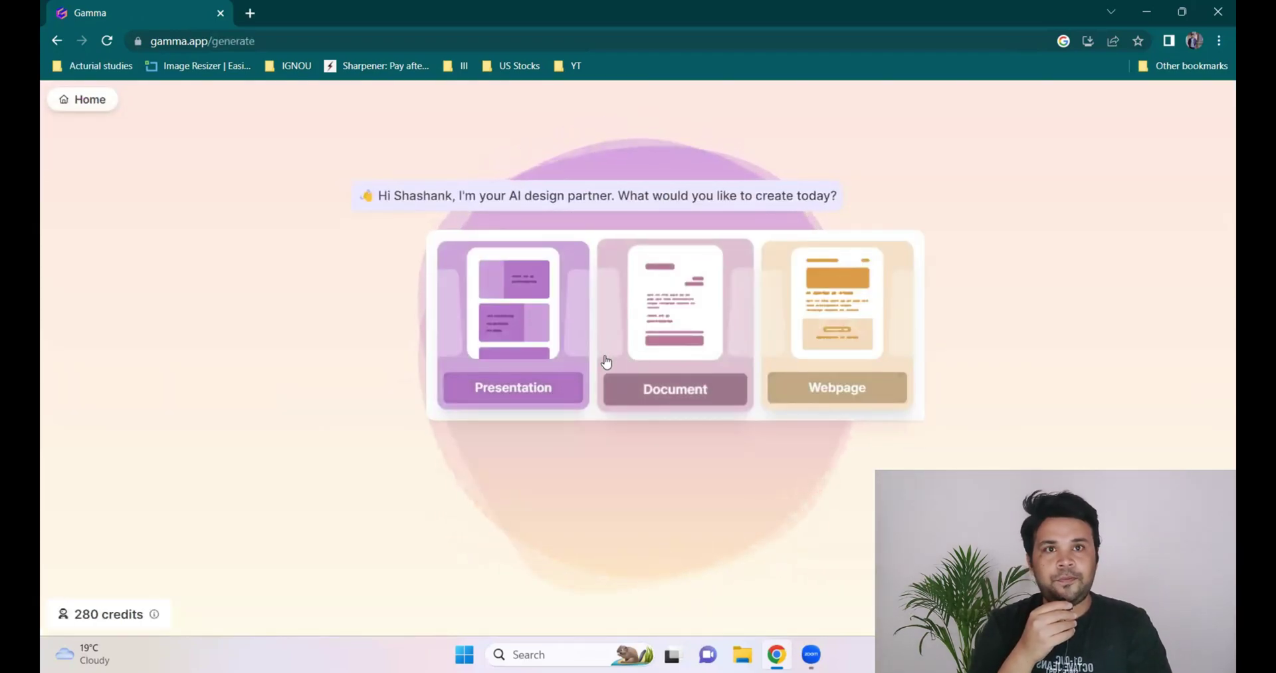
pyautogui.click(517, 398)
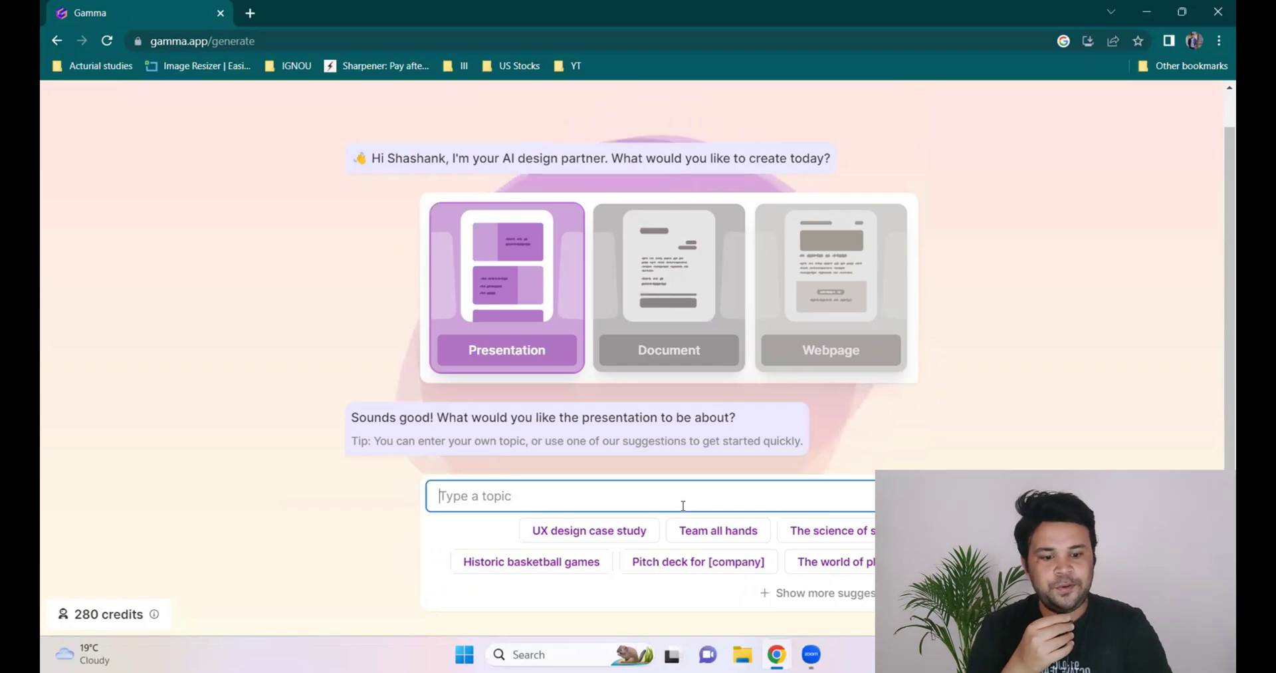
# Submit the topic 'Isolation of bacteria from curd samples' to generate an outline.
pyautogui.write('Is')
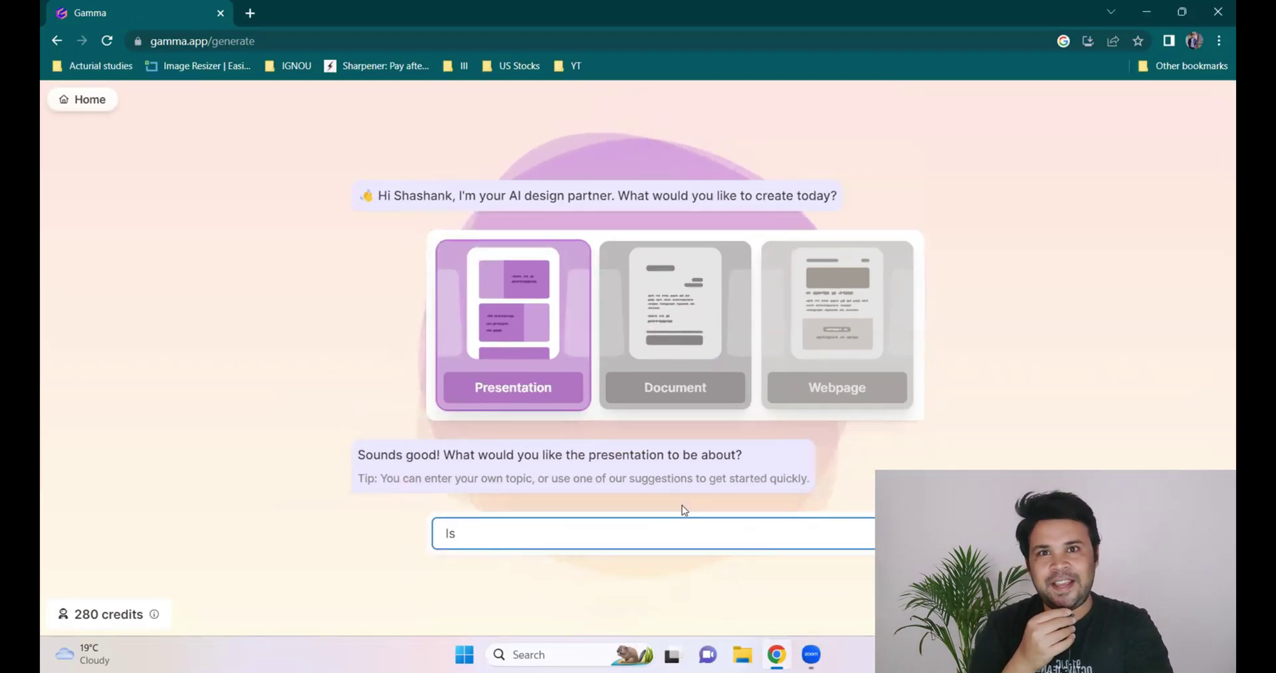
pyautogui.write('ola')
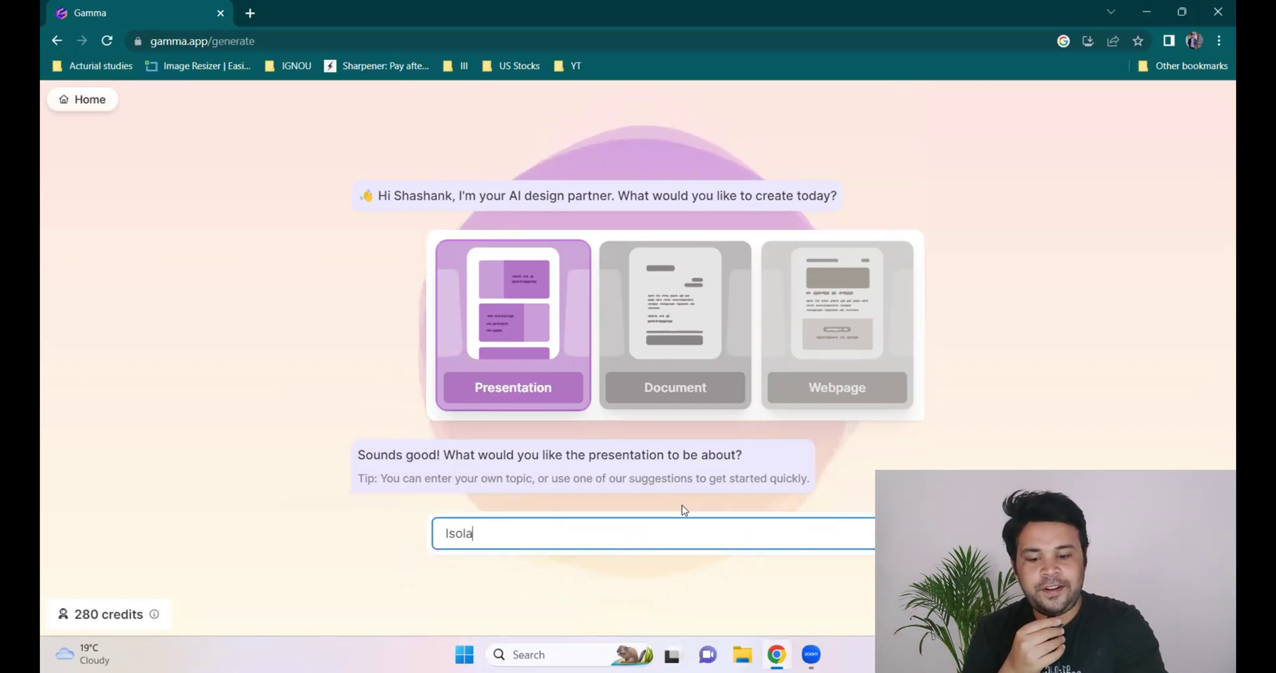
pyautogui.write('tio')
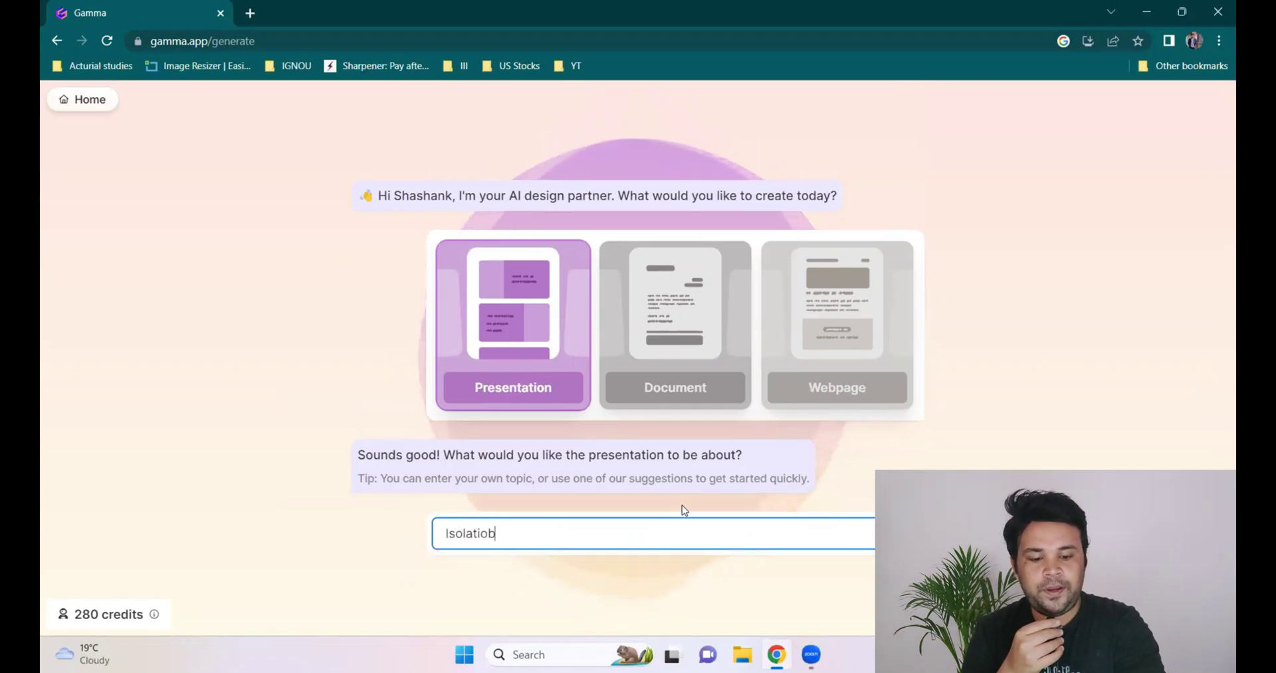
pyautogui.write('n of ')
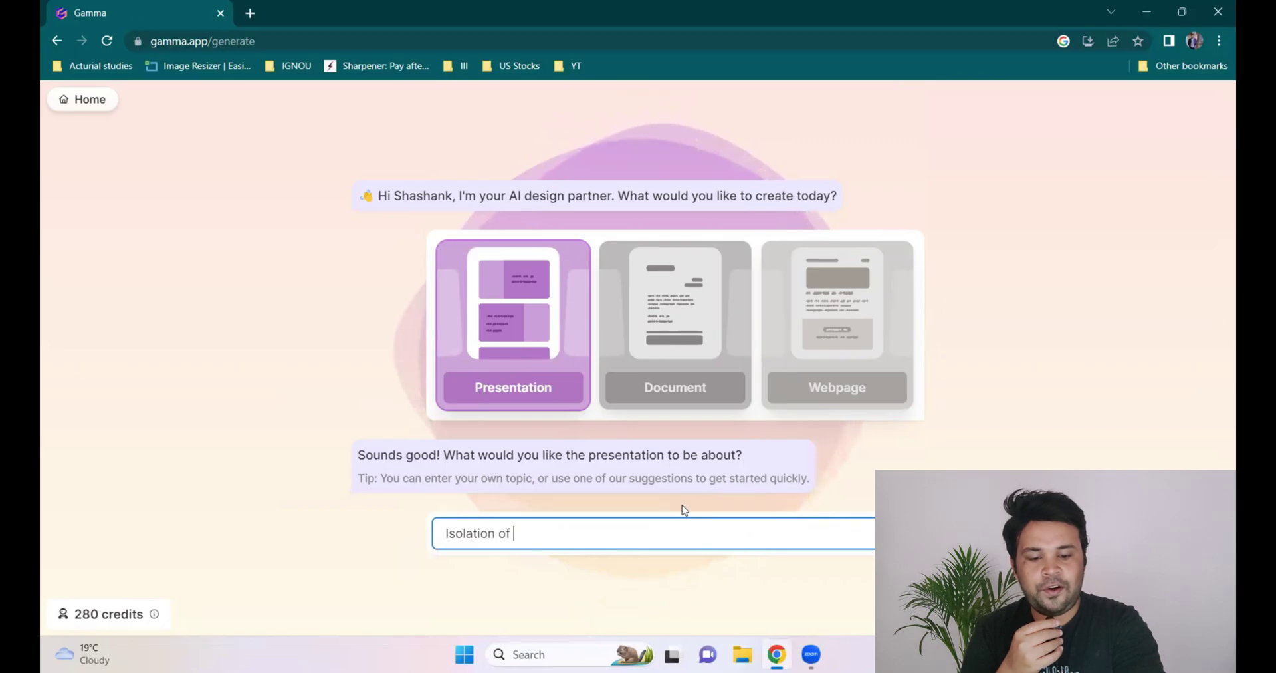
pyautogui.write('bacter')
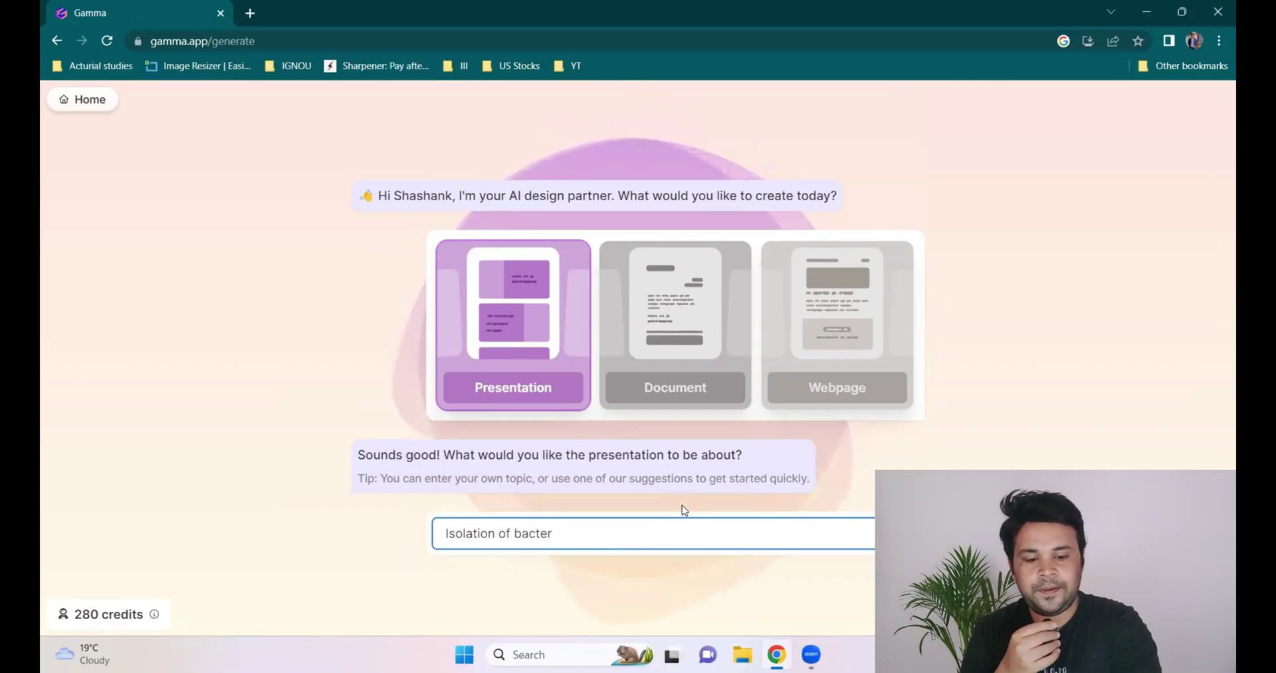
pyautogui.write('ia from cur')
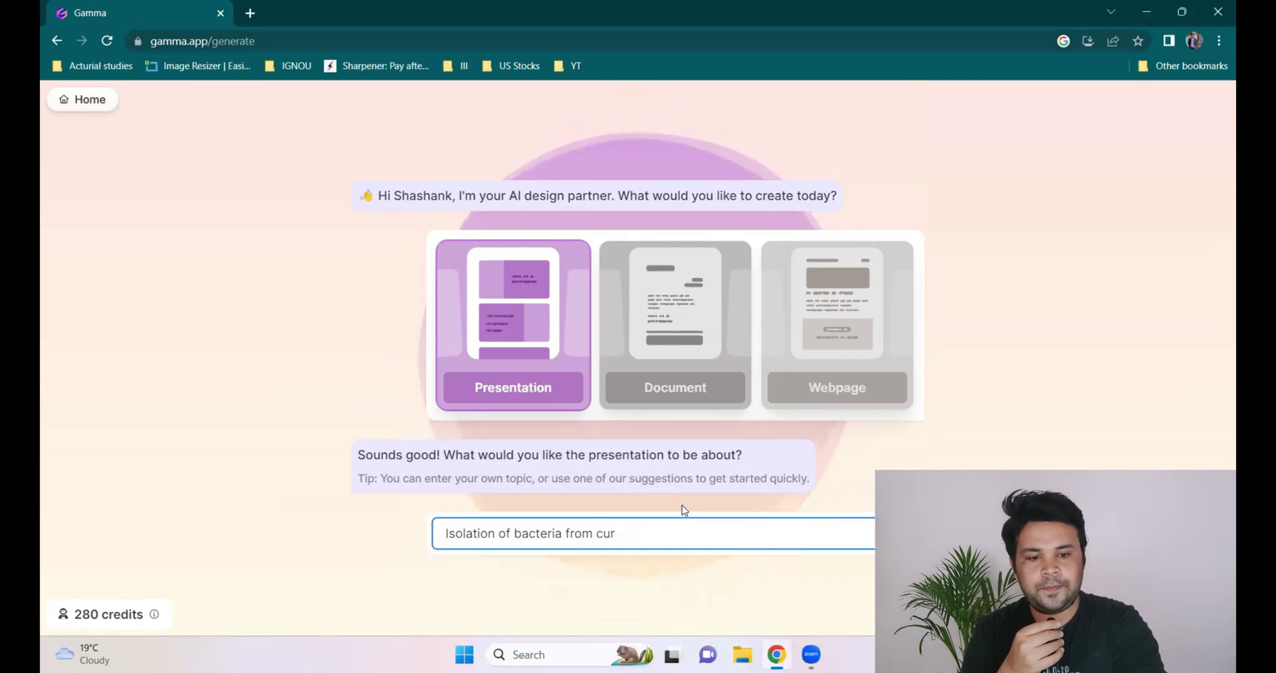
pyautogui.write('d saples?')
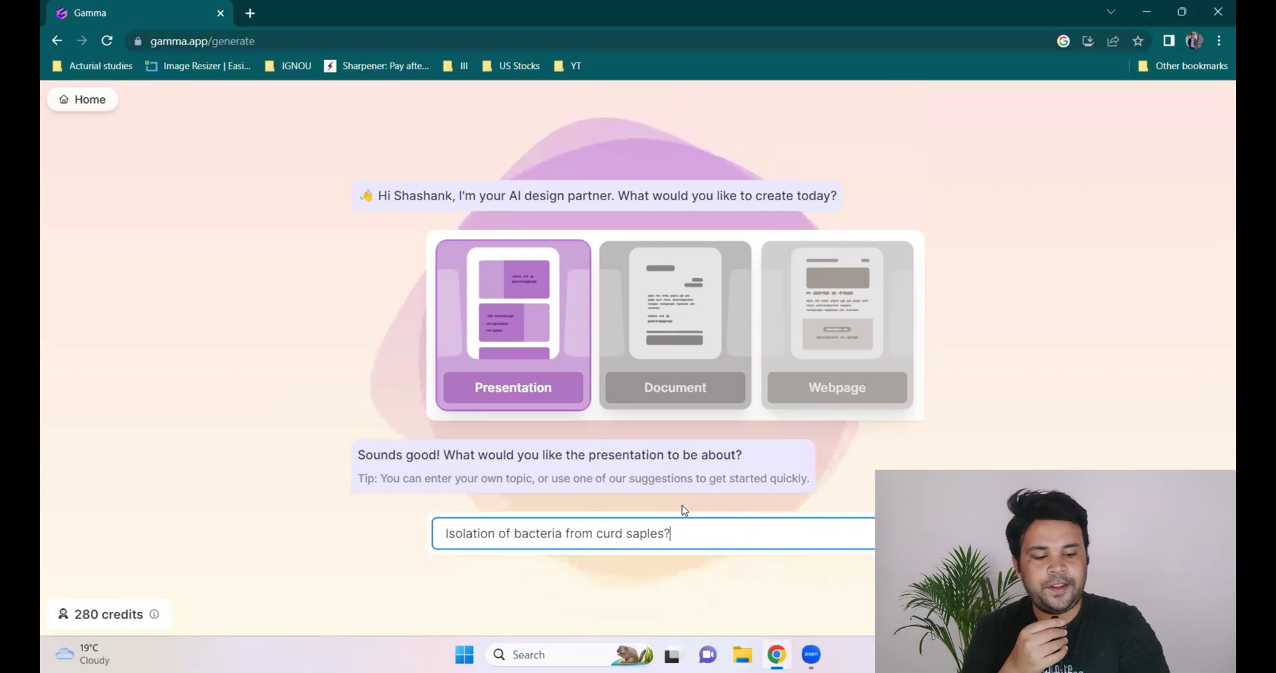
pyautogui.press('Return')
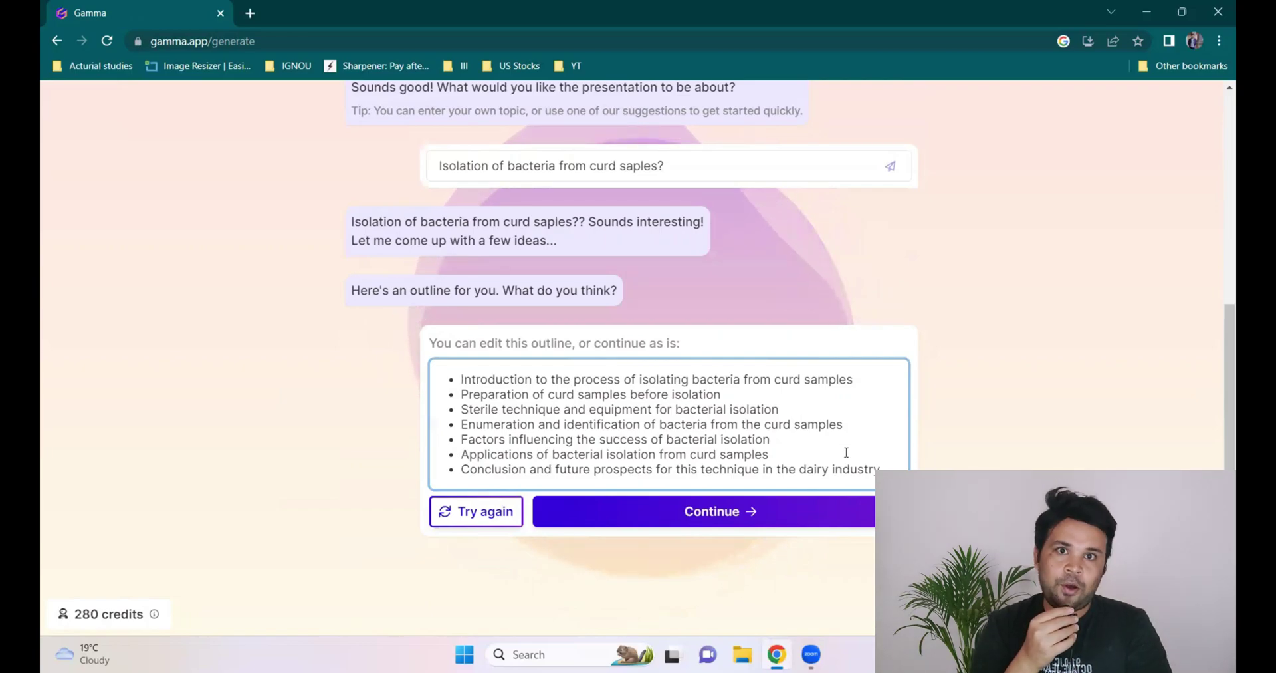
# Accept the outline and pick the Marine theme after previewing Default (dark) and Oatmeal.
pyautogui.click(758, 526)
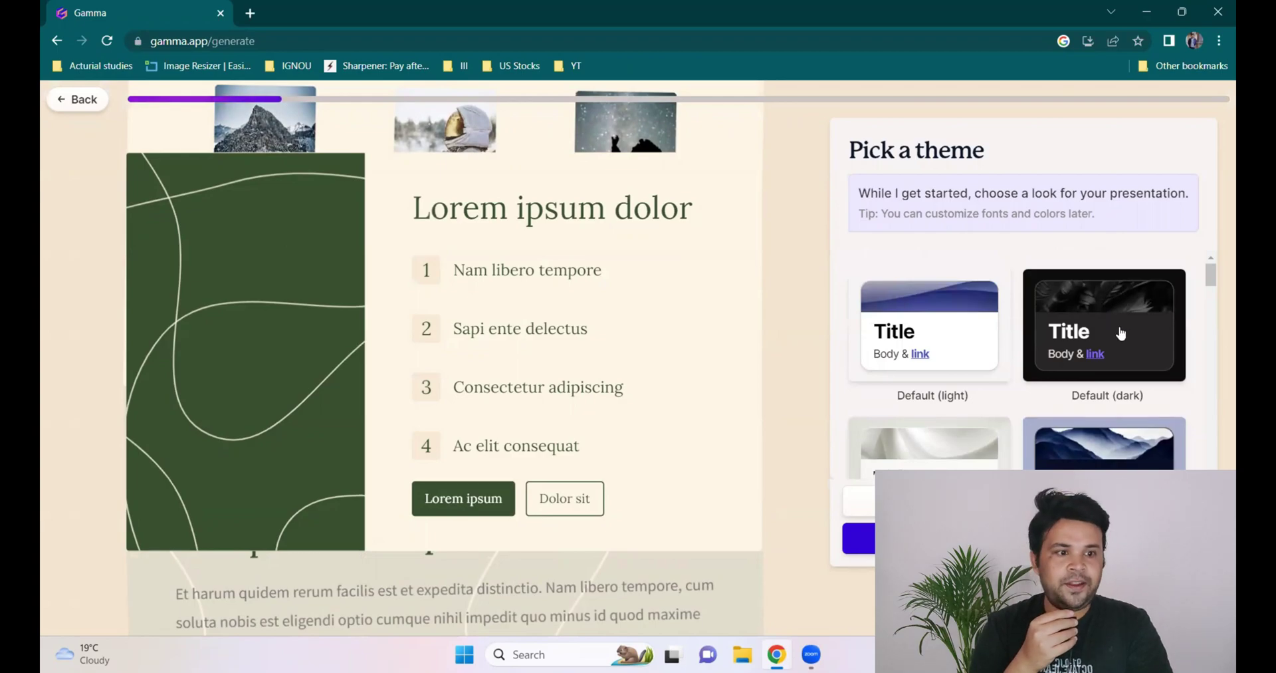
pyautogui.click(1089, 322)
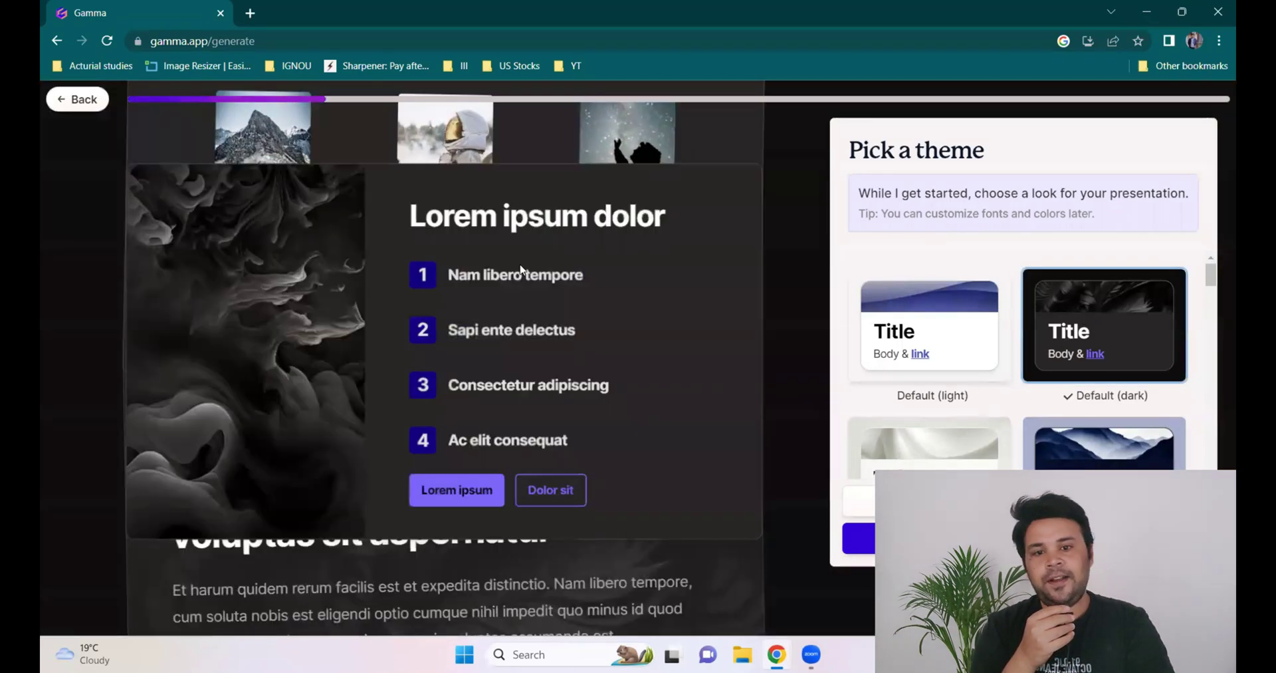
pyautogui.click(901, 458)
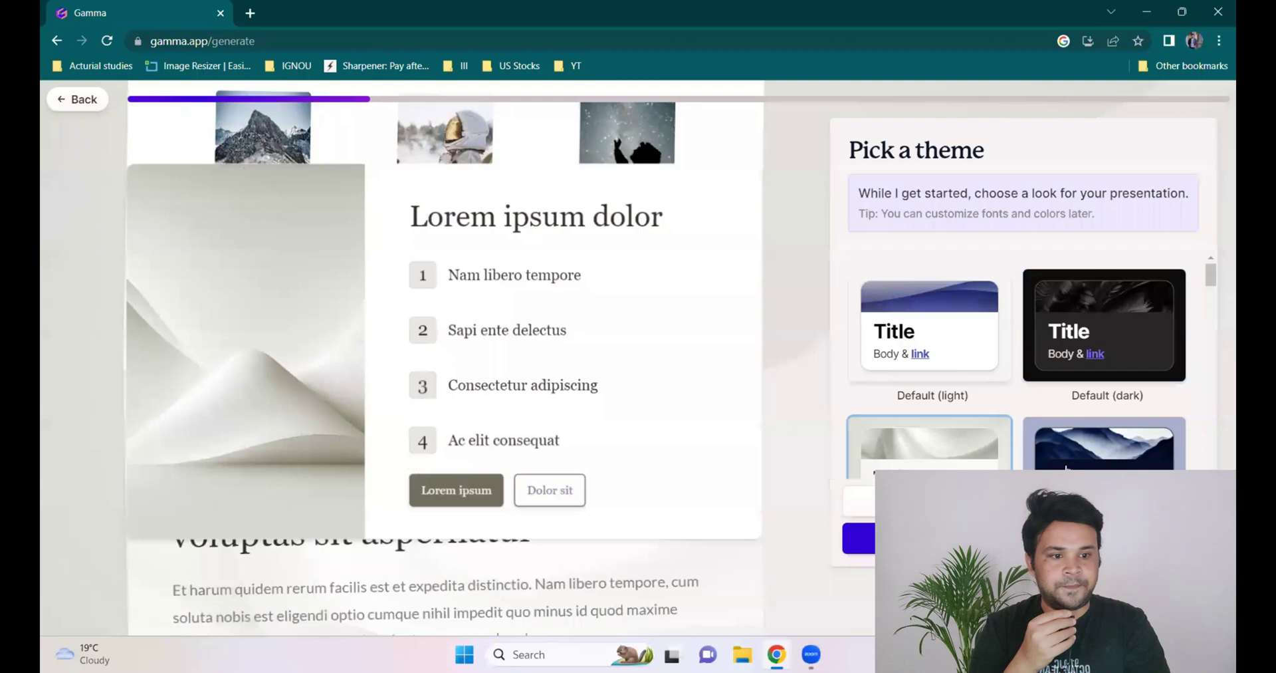
pyautogui.click(1069, 469)
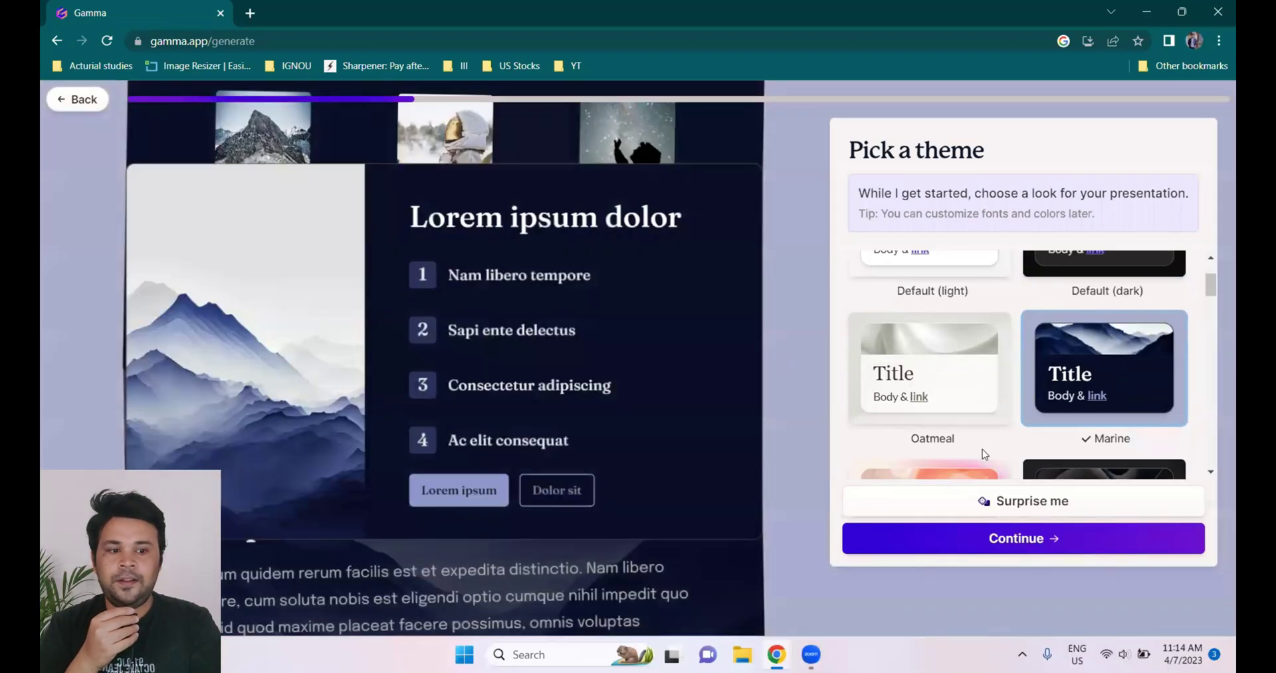
pyautogui.scroll(-3, 984, 449)
pyautogui.scroll(3, 984, 451)
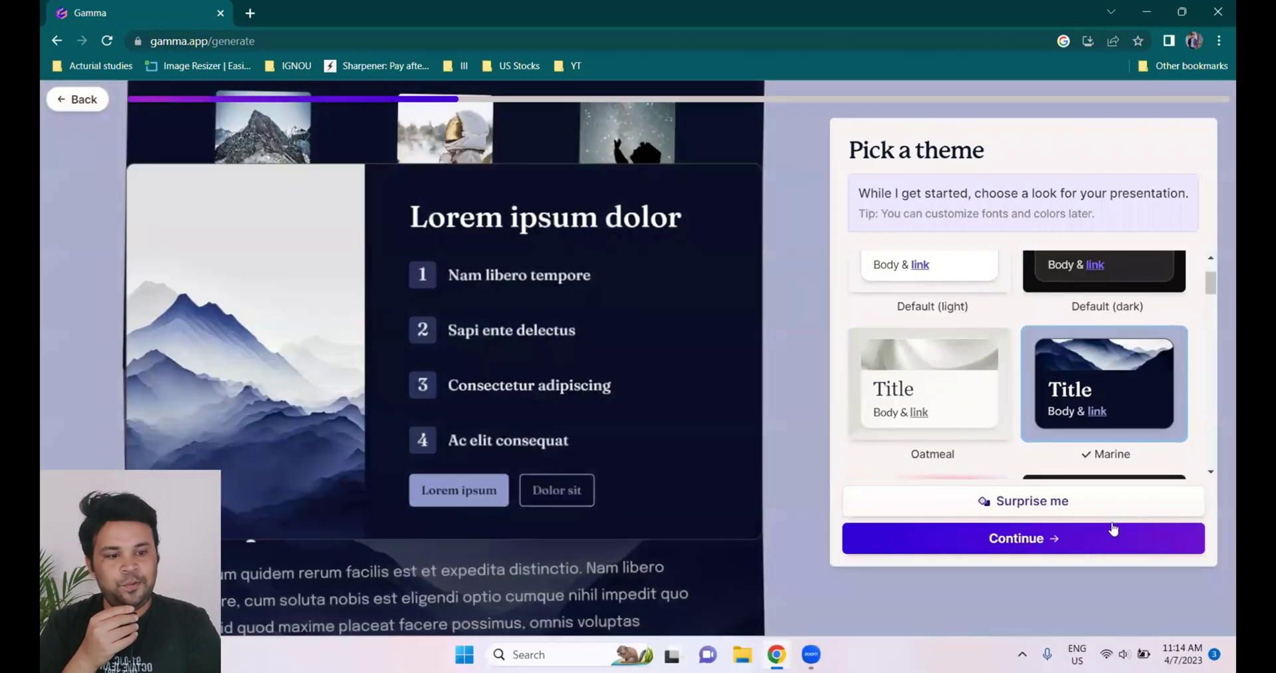
# Generate the Marine-themed curd-bacteria deck and scroll through it to the conclusion.
pyautogui.click(1031, 531)
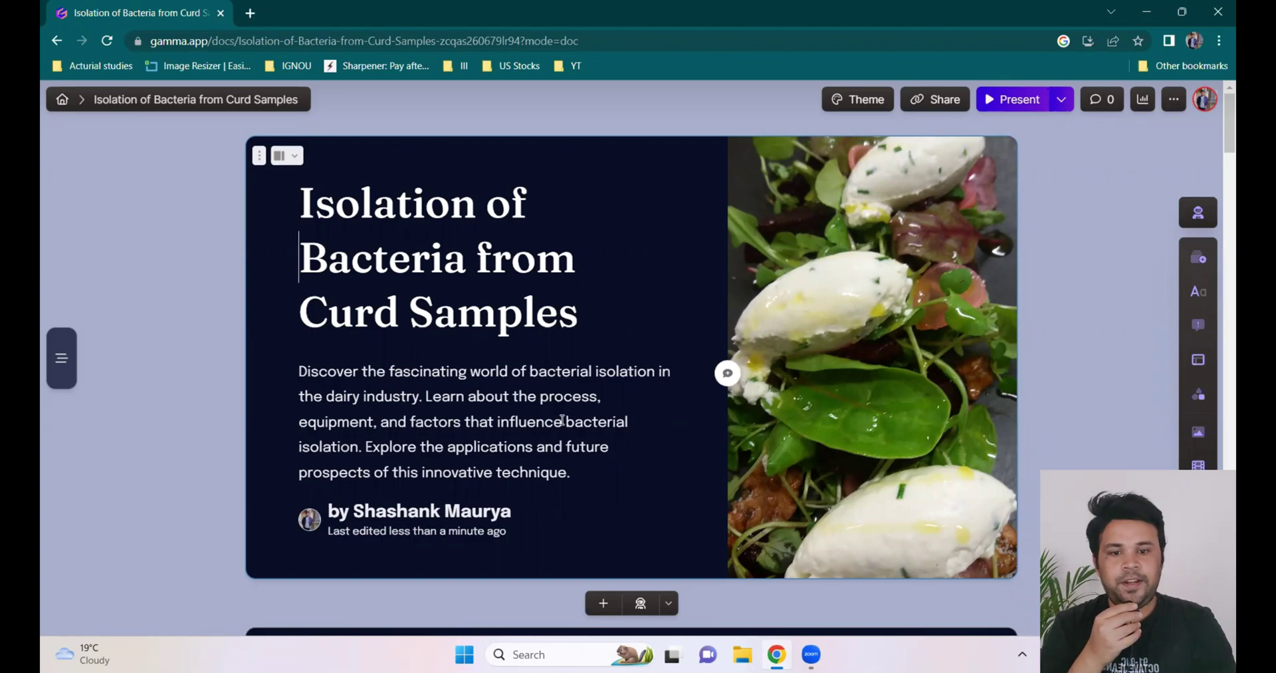
pyautogui.scroll(-8, 322, 272)
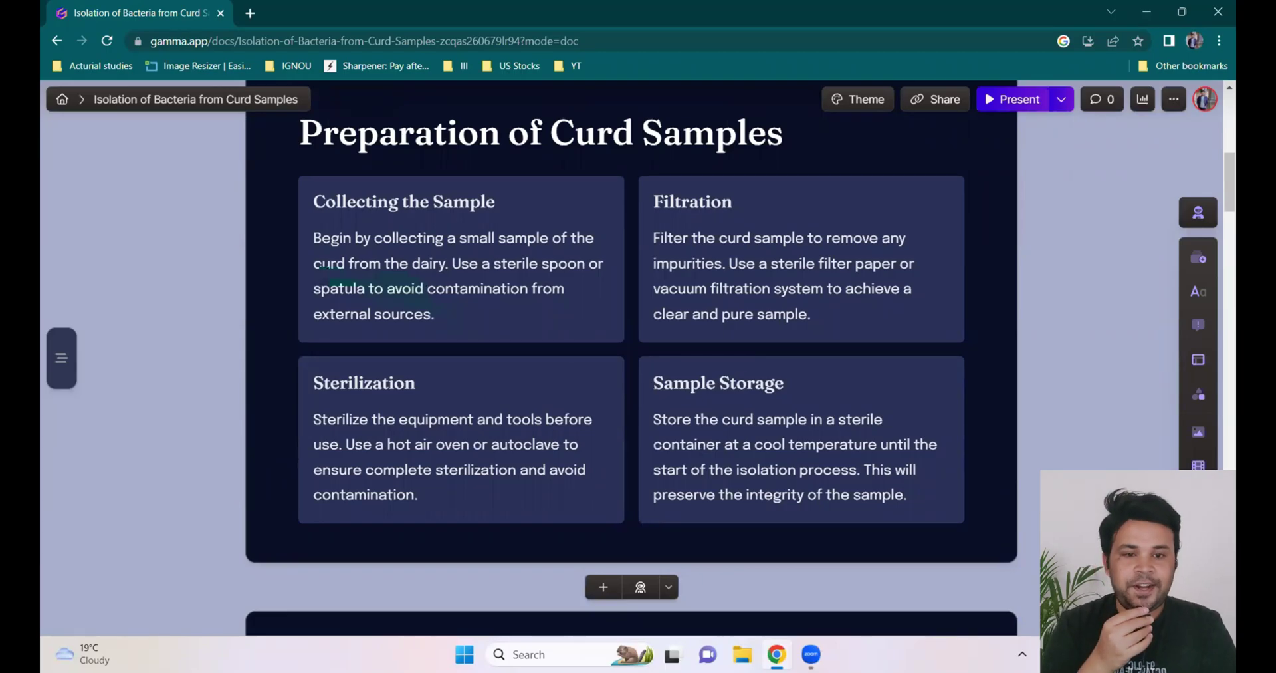
pyautogui.scroll(-10, 631, 359)
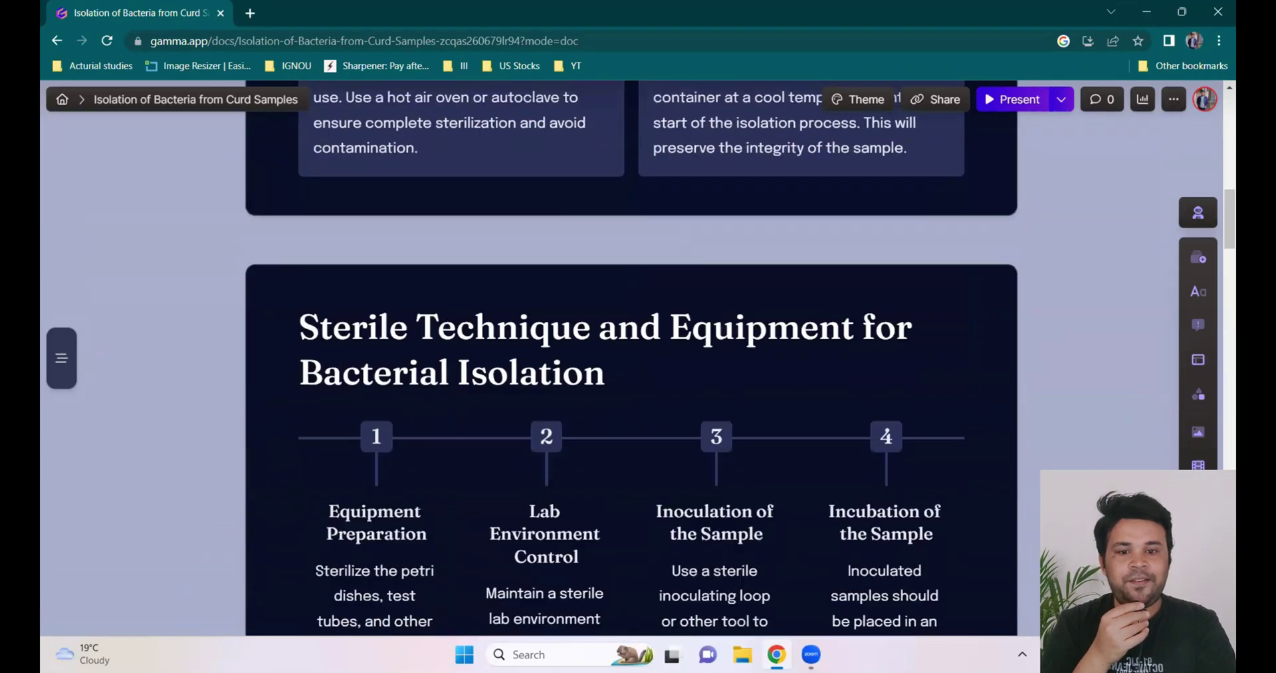
pyautogui.scroll(-10, 632, 359)
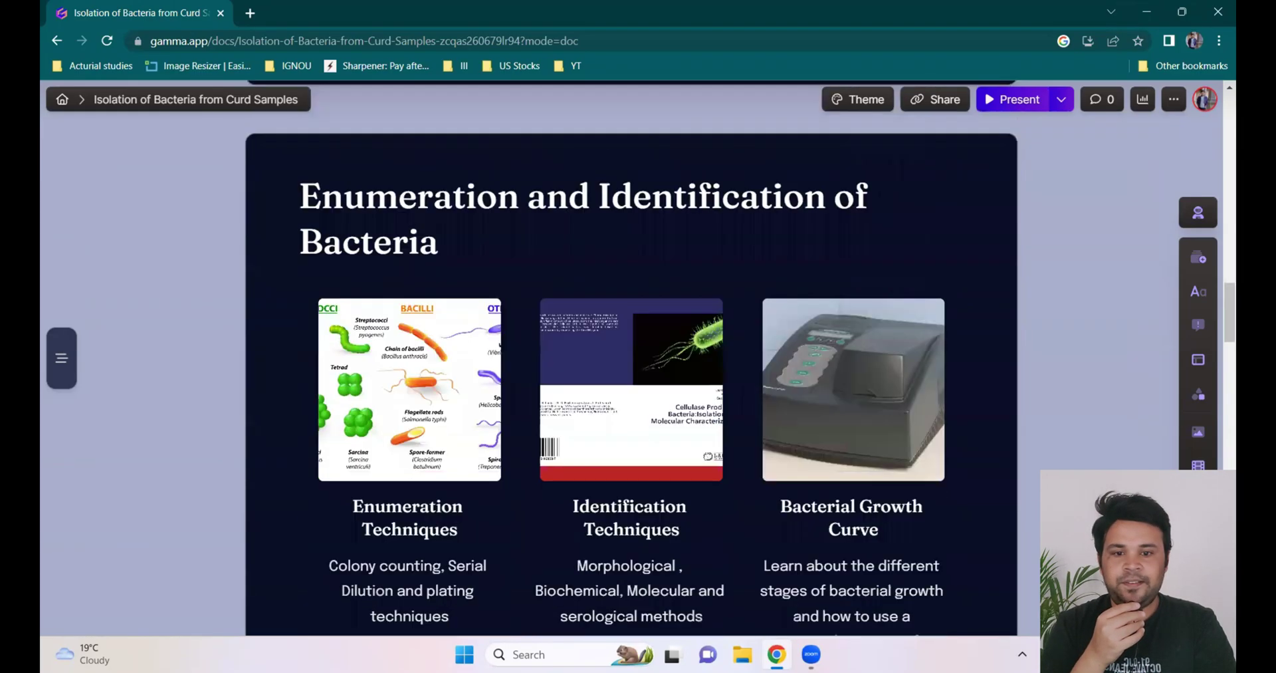
pyautogui.scroll(2, 632, 359)
pyautogui.scroll(-1, 632, 359)
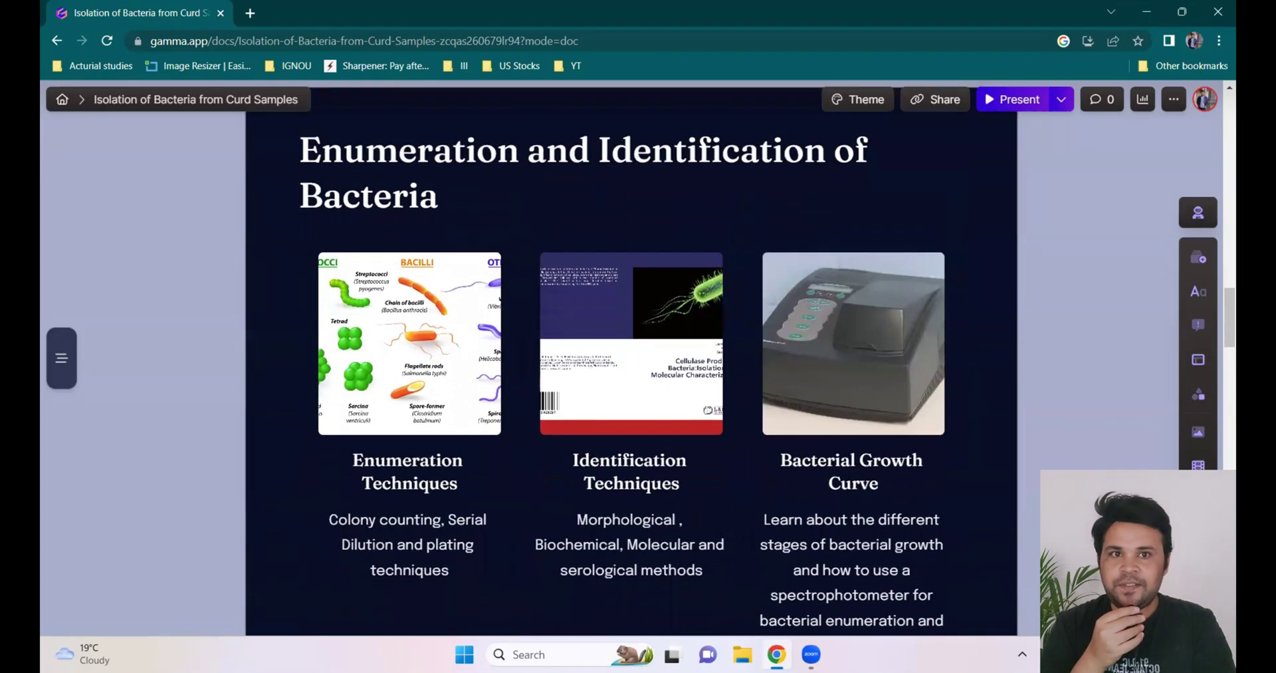
pyautogui.scroll(-6, 631, 360)
pyautogui.scroll(-10, 632, 359)
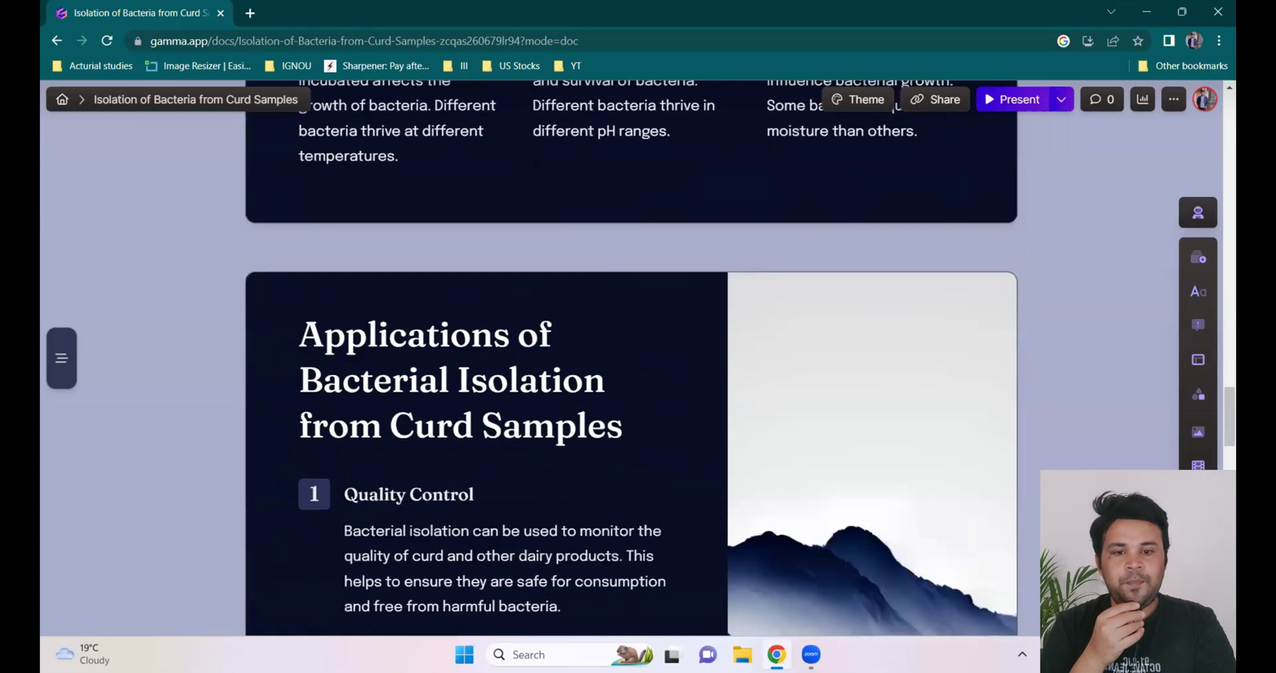
pyautogui.scroll(-8, 632, 359)
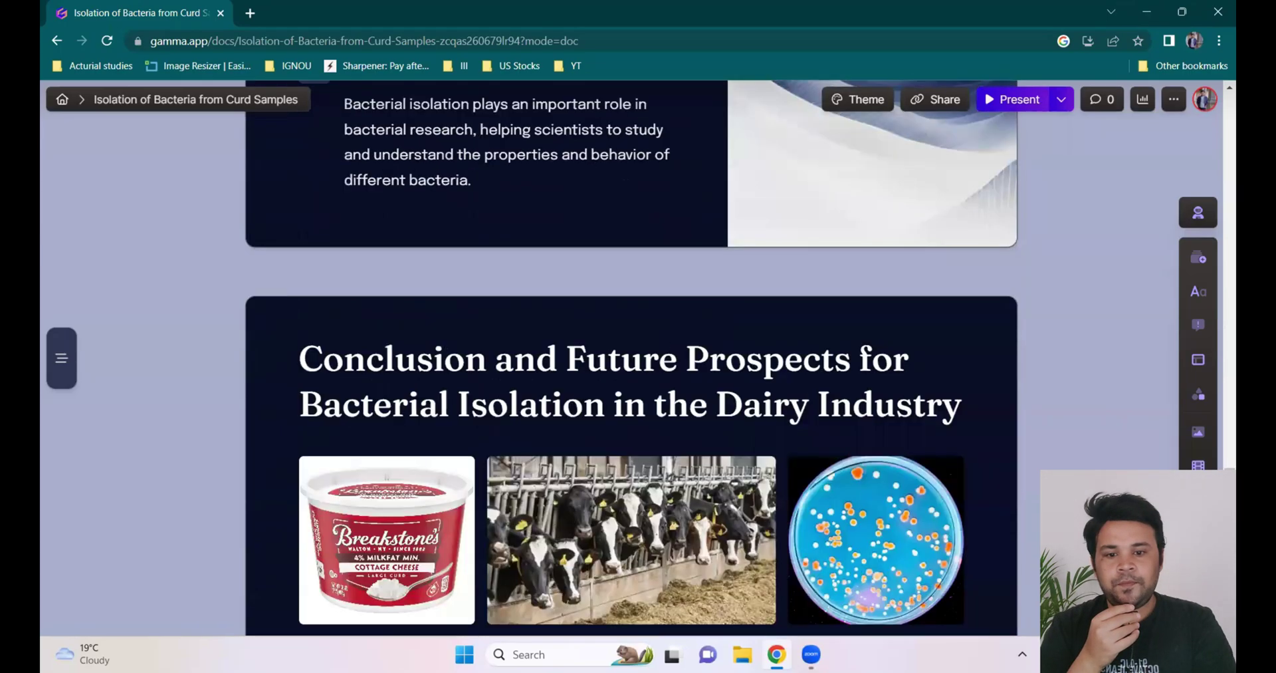
pyautogui.scroll(-5, 631, 359)
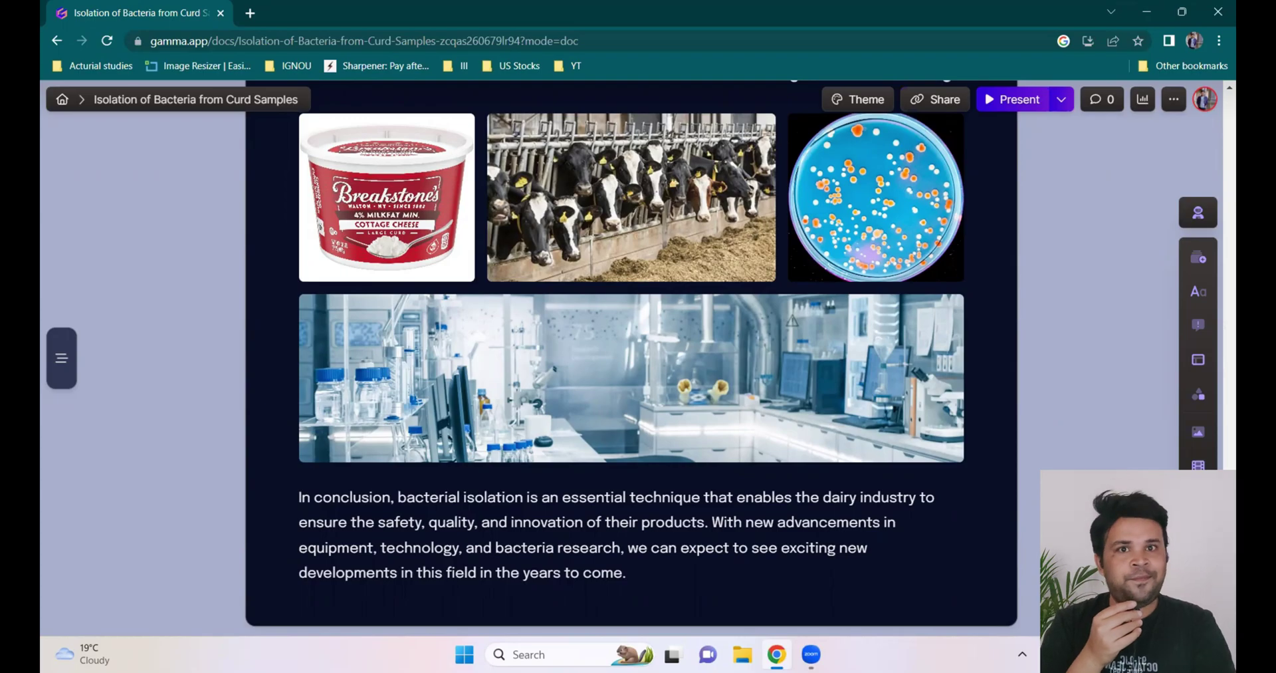
pyautogui.scroll(-5, 631, 359)
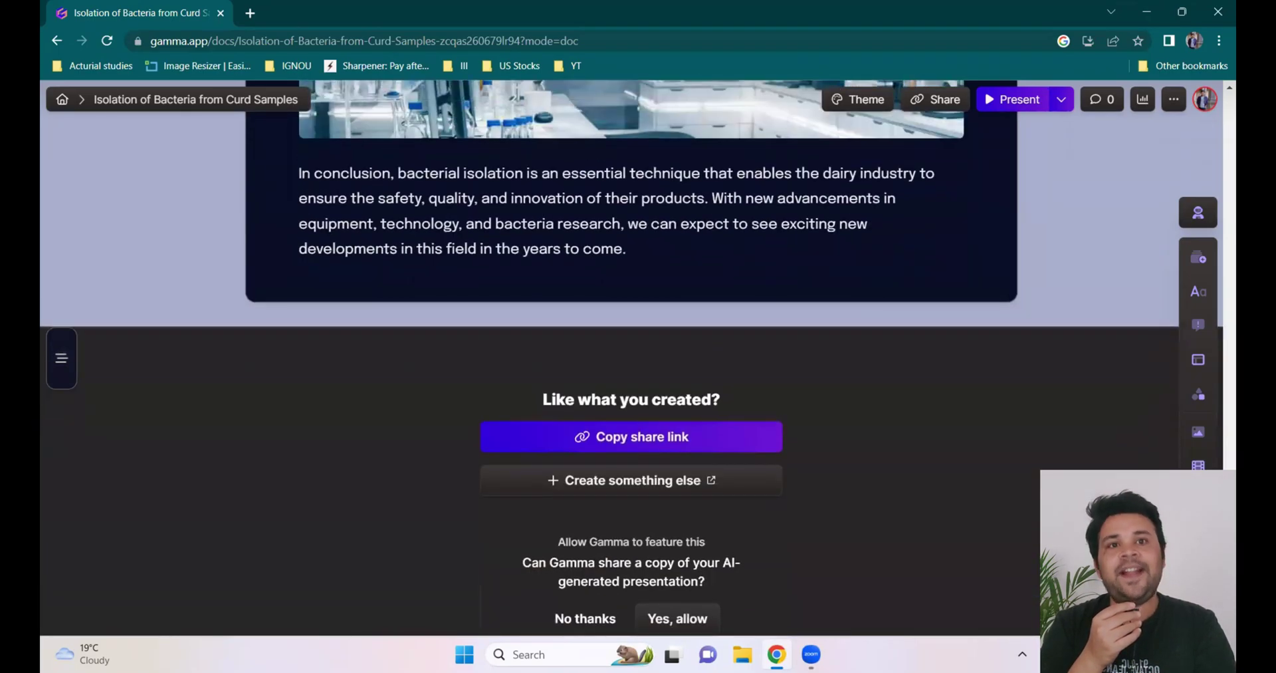
pyautogui.scroll(2, 631, 359)
pyautogui.scroll(1, 632, 333)
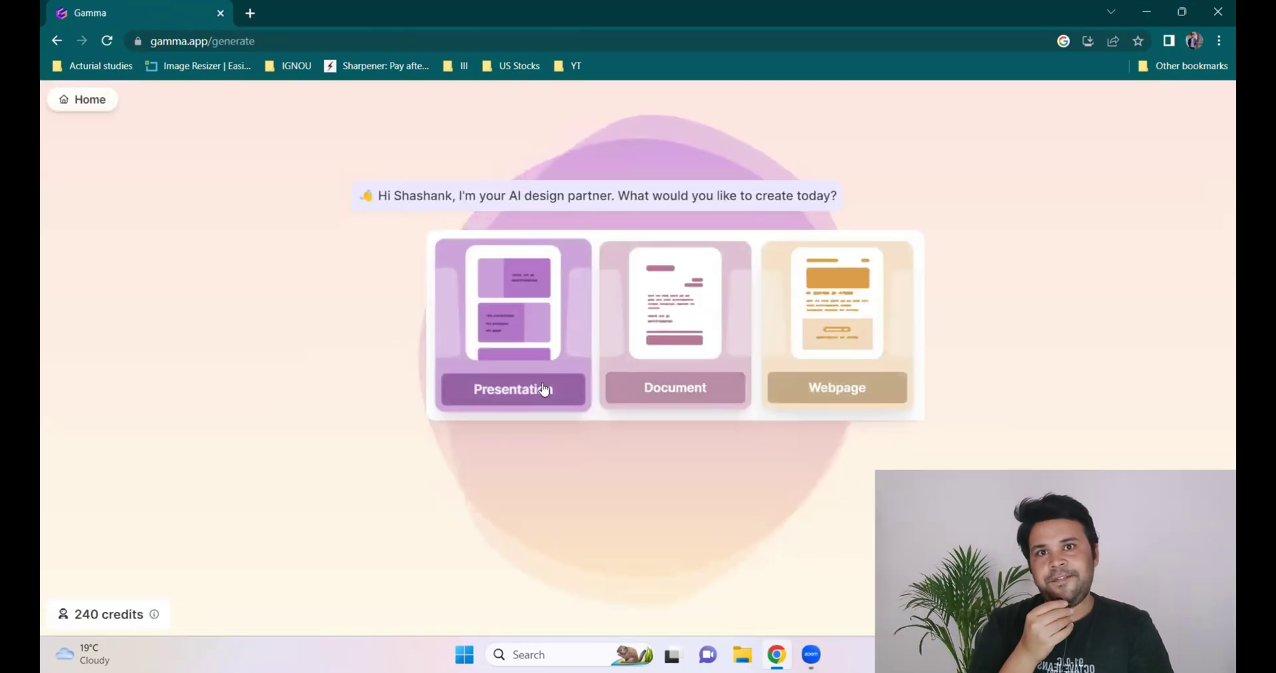
# Choose Presentation and submit the topic 'top rock bands of the world?'.
pyautogui.click(544, 390)
pyautogui.write('top rock b')
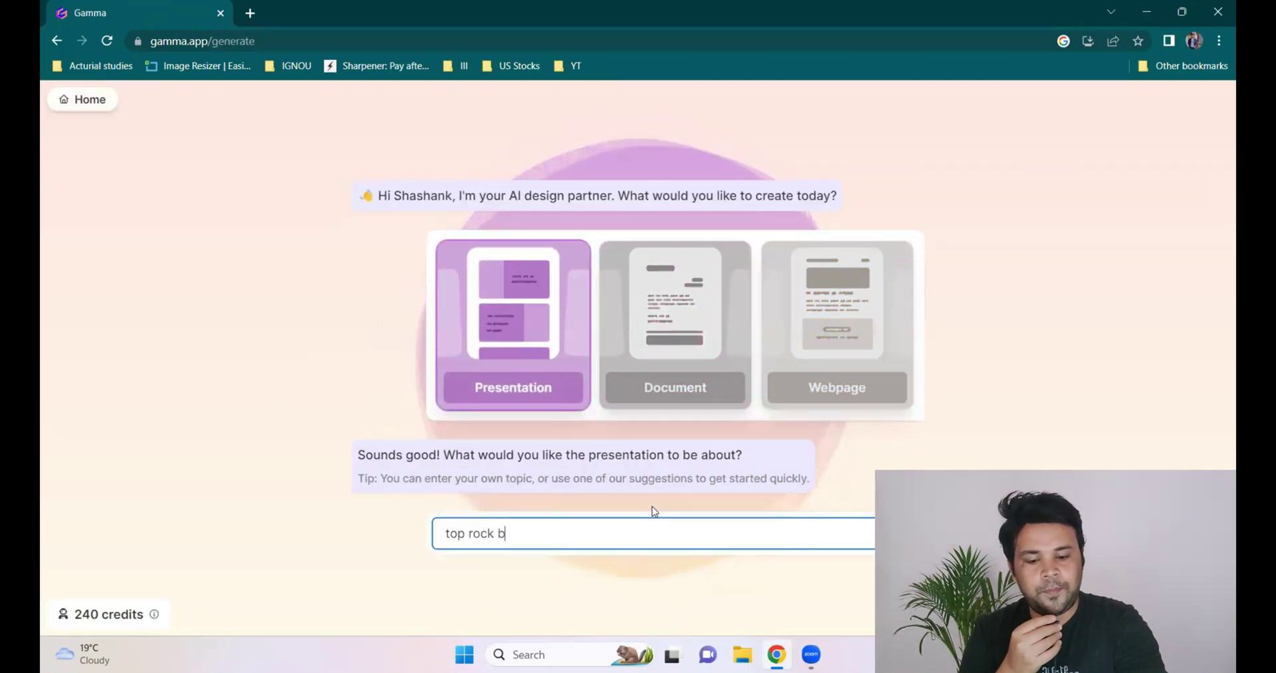
pyautogui.write('ands pf th')
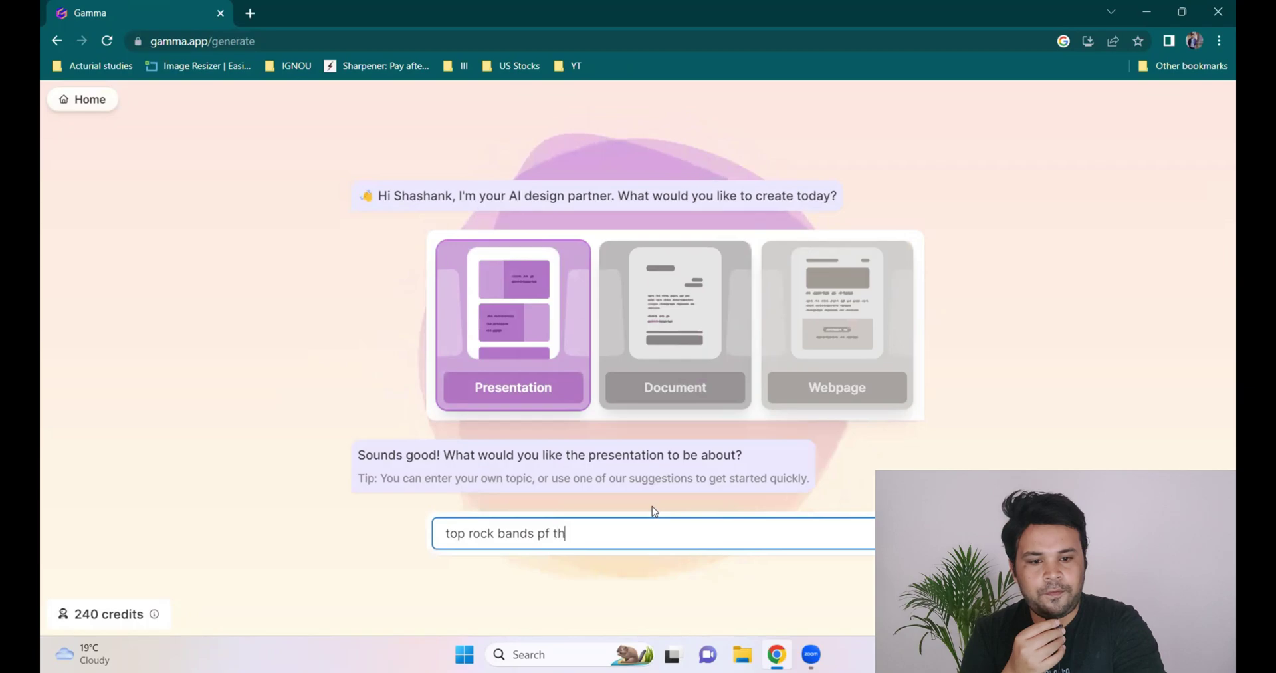
pyautogui.press('BackSpace')
pyautogui.press('BackSpace')
pyautogui.press('BackSpace')
pyautogui.press('BackSpace')
pyautogui.press('BackSpace')
pyautogui.write('of the world?')
pyautogui.press('Return')
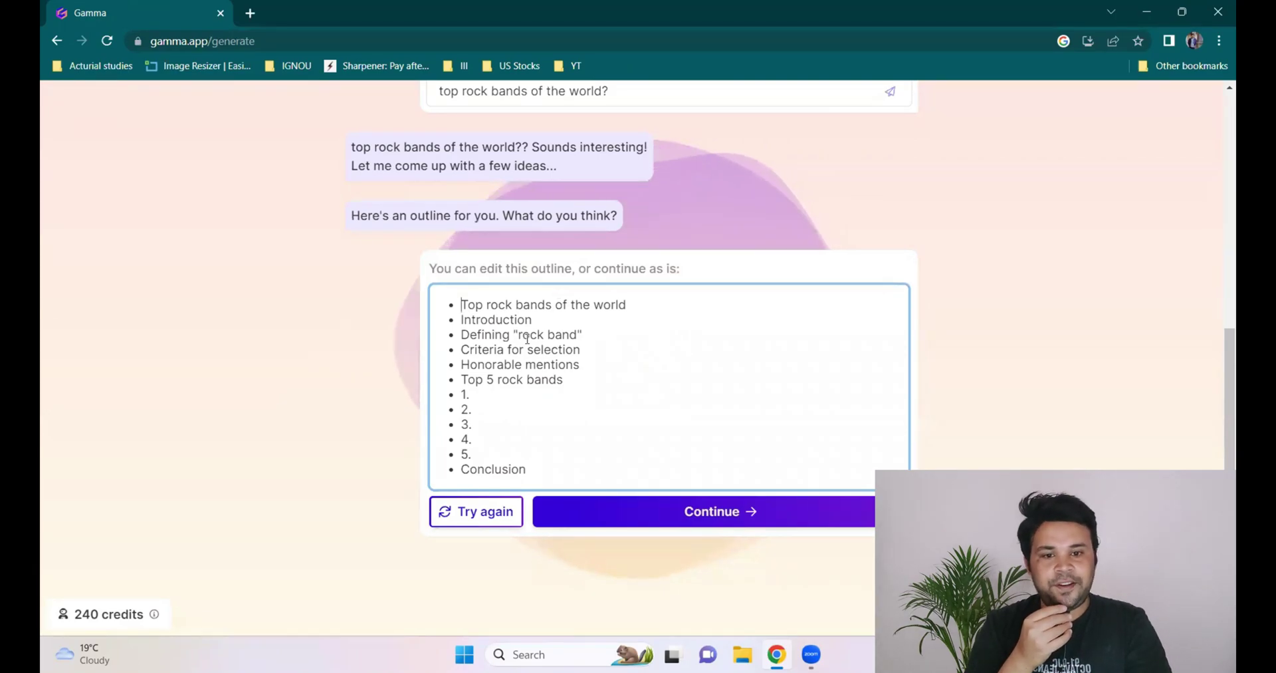
# Accept the rock-bands outline to generate the 'Top Rock Bands of the World' deck.
pyautogui.click(706, 512)
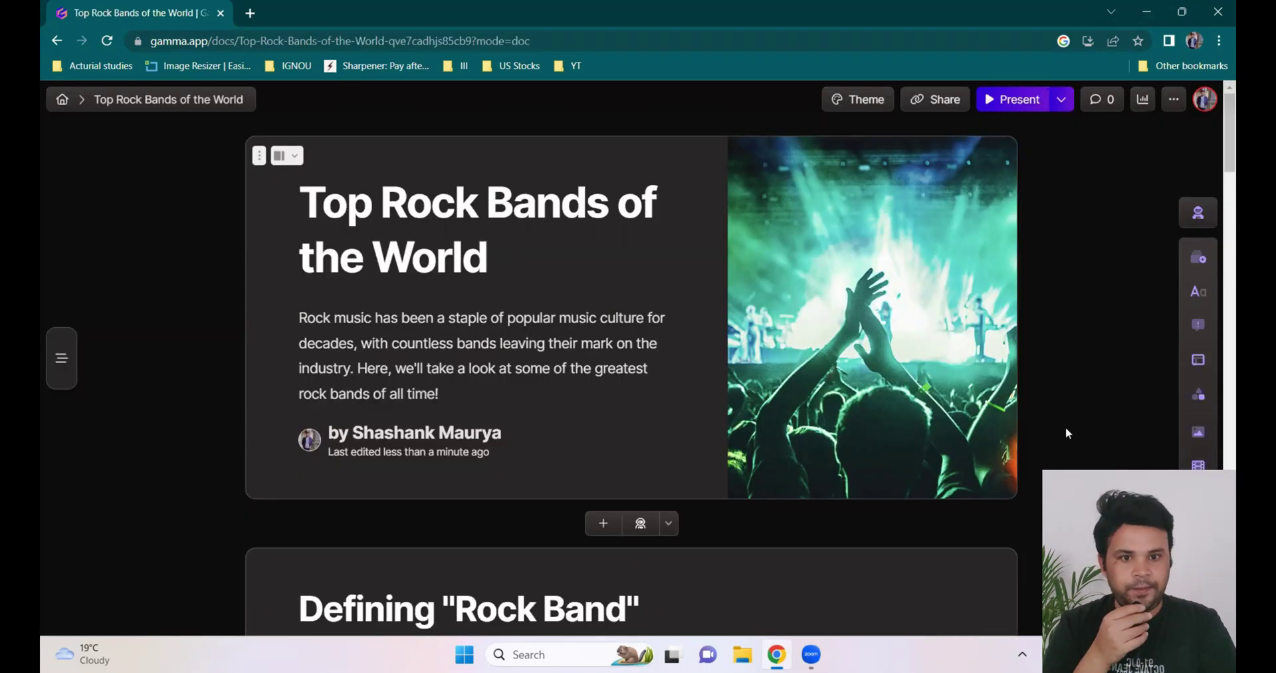
pyautogui.scroll(-7, 1065, 432)
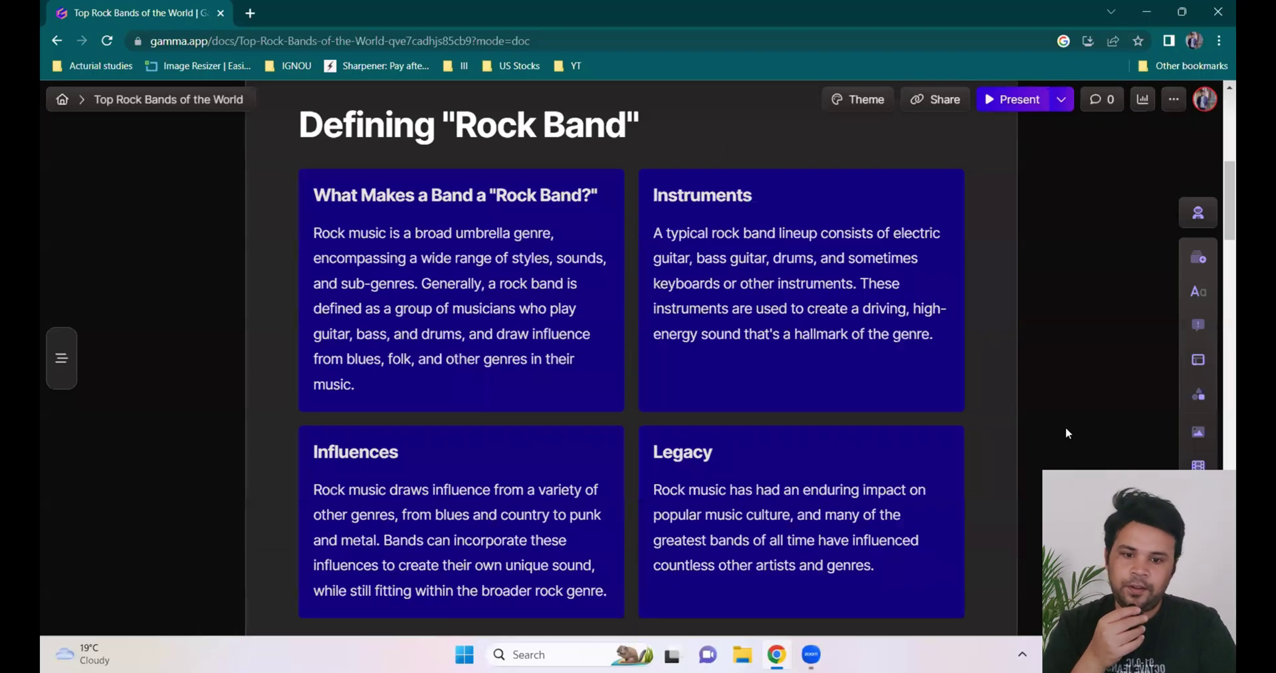
pyautogui.scroll(-1, 1066, 432)
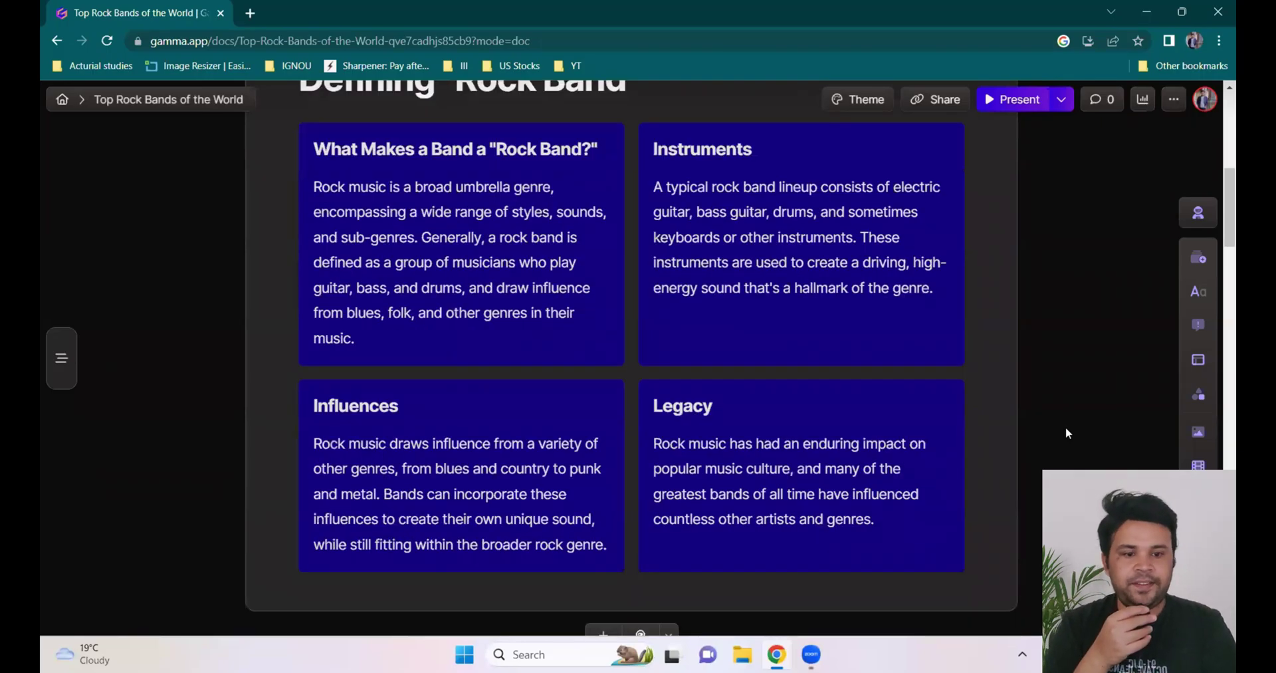
pyautogui.scroll(-9, 1067, 433)
pyautogui.scroll(-2, 1066, 432)
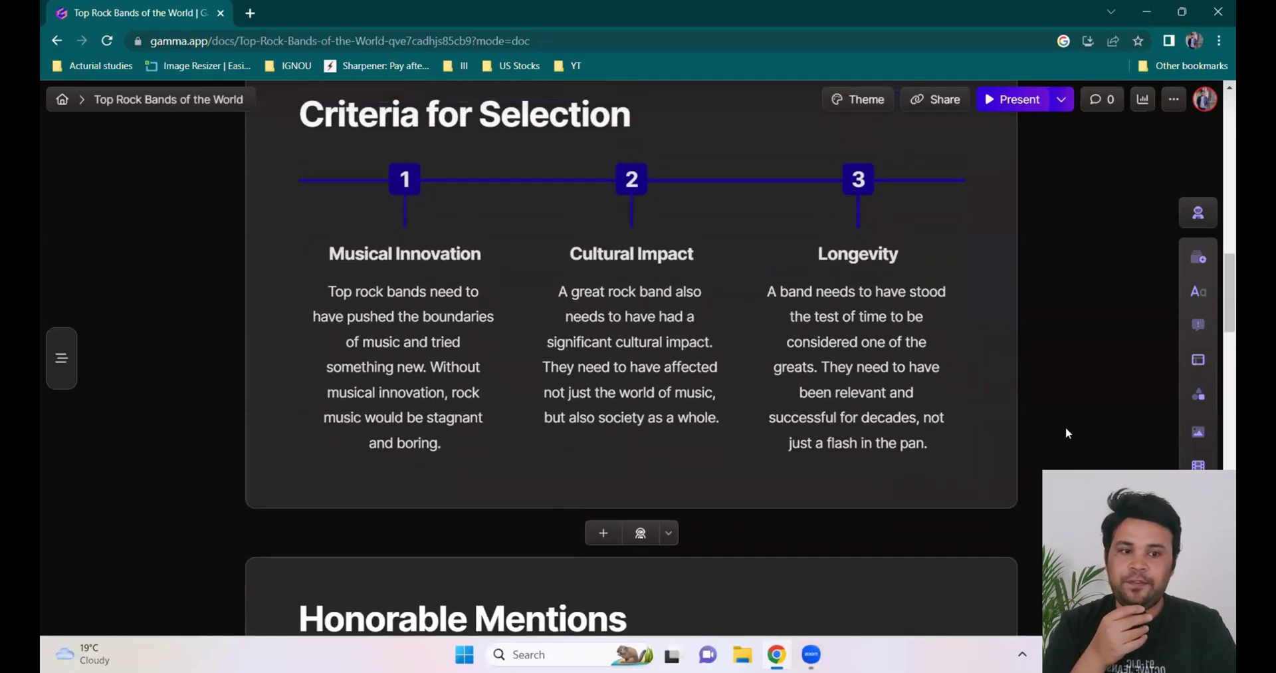
pyautogui.scroll(-5, 1066, 433)
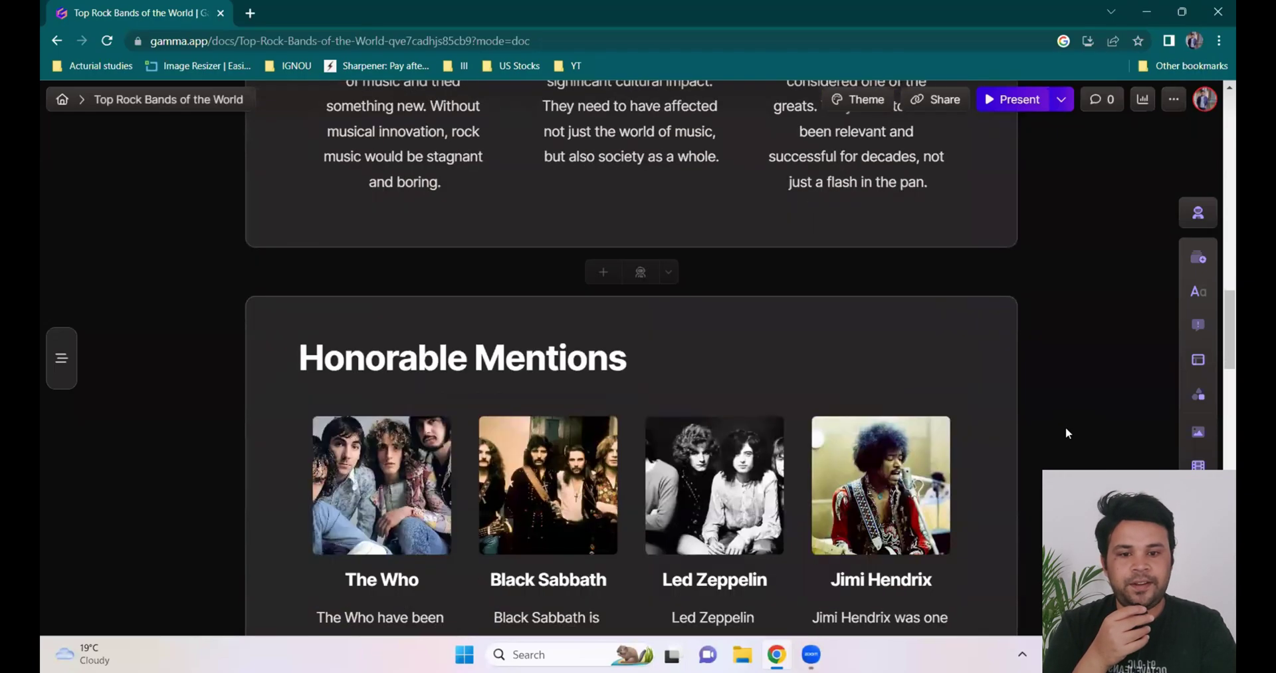
pyautogui.scroll(3, 1066, 433)
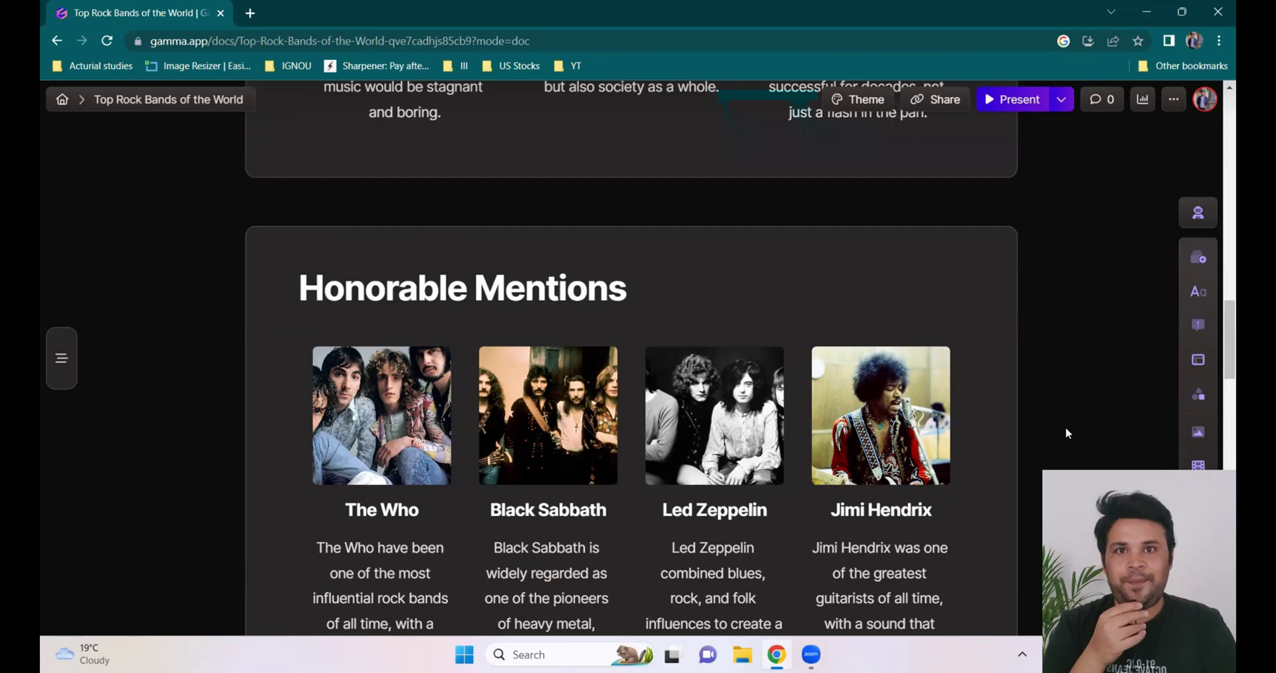
pyautogui.scroll(-4, 1066, 432)
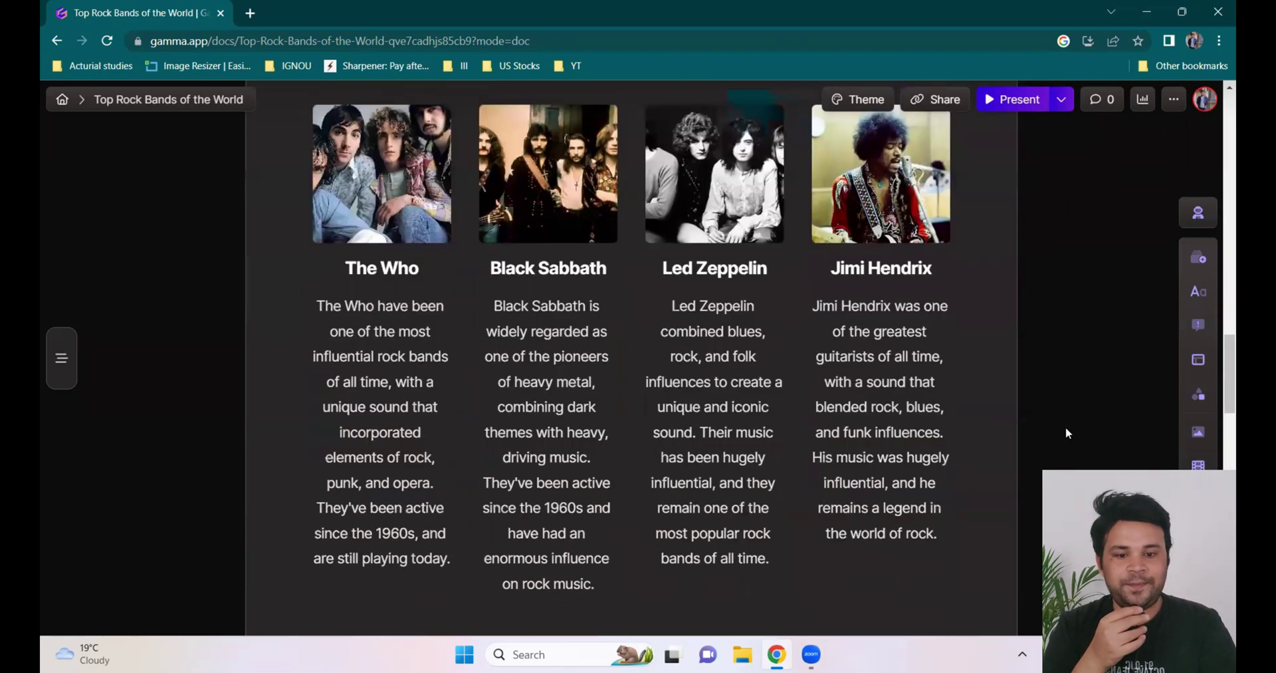
pyautogui.scroll(-10, 1066, 427)
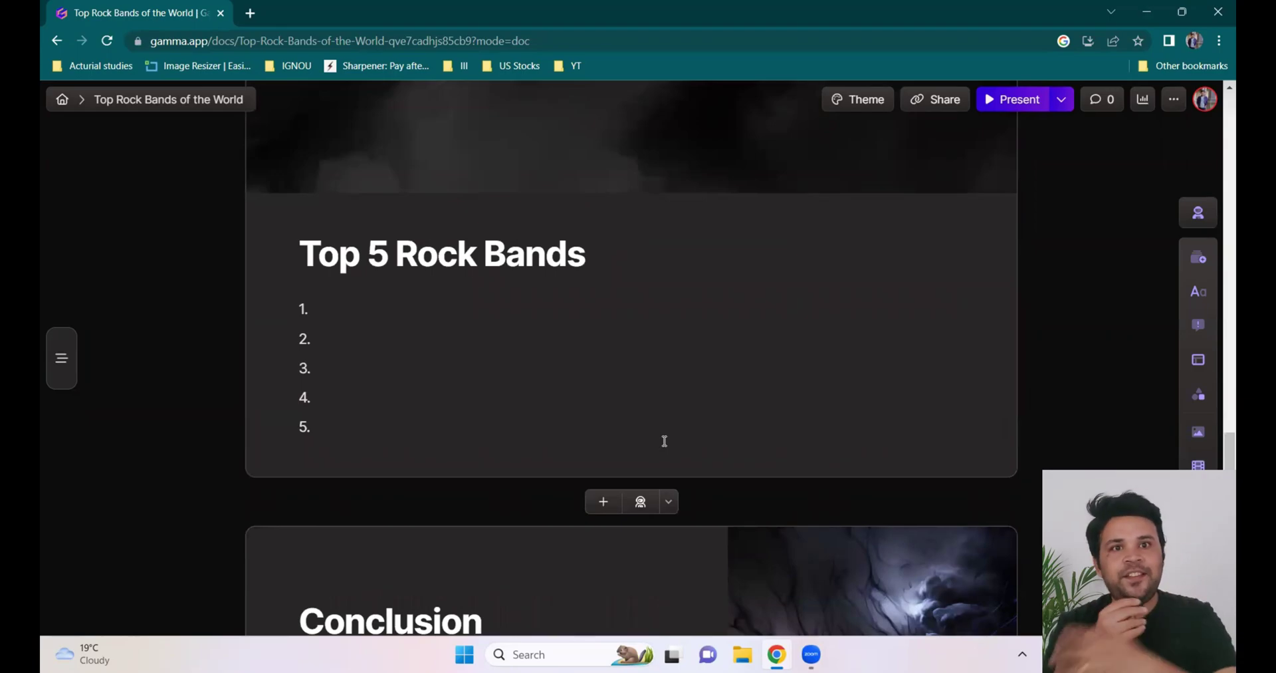
pyautogui.scroll(-4, 665, 441)
pyautogui.scroll(-6, 664, 442)
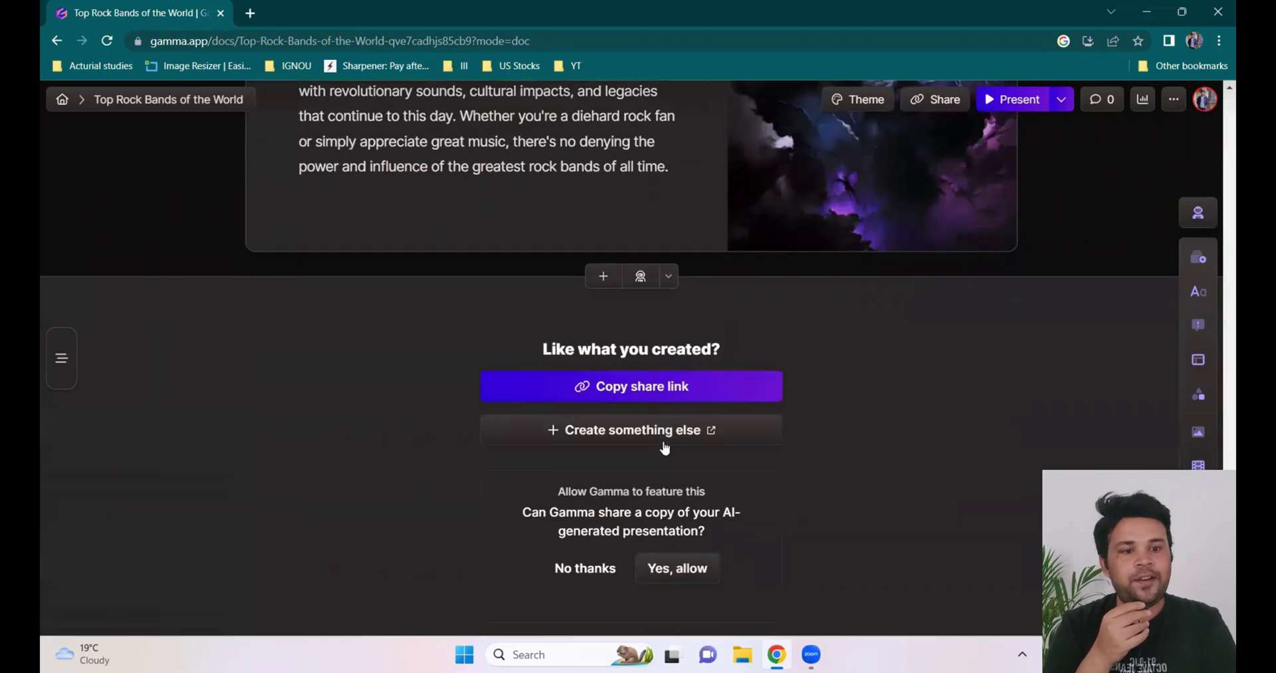